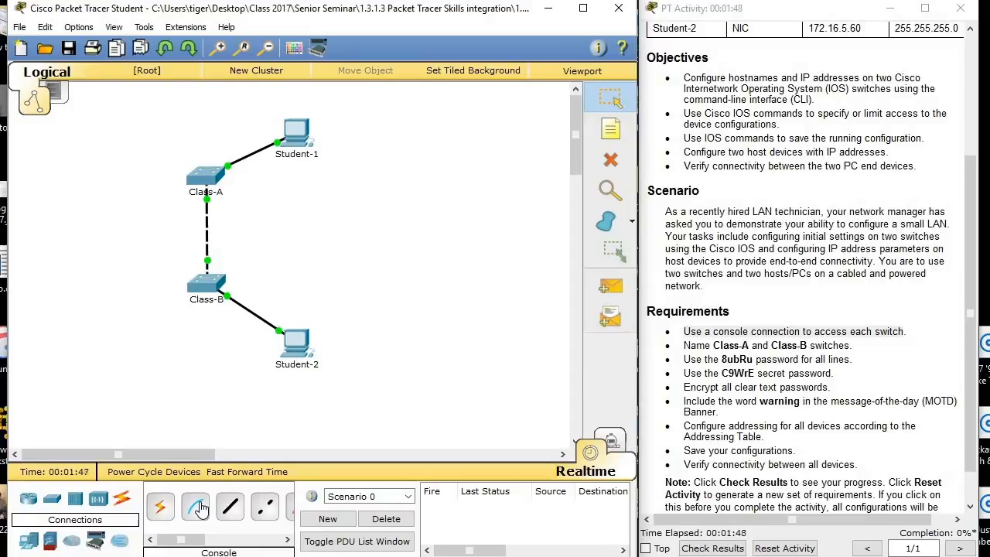
Connect Student-1 to the Console port of the Class-A switch with a console cable.
{"action": "left_click", "coordinate": [197, 506]}
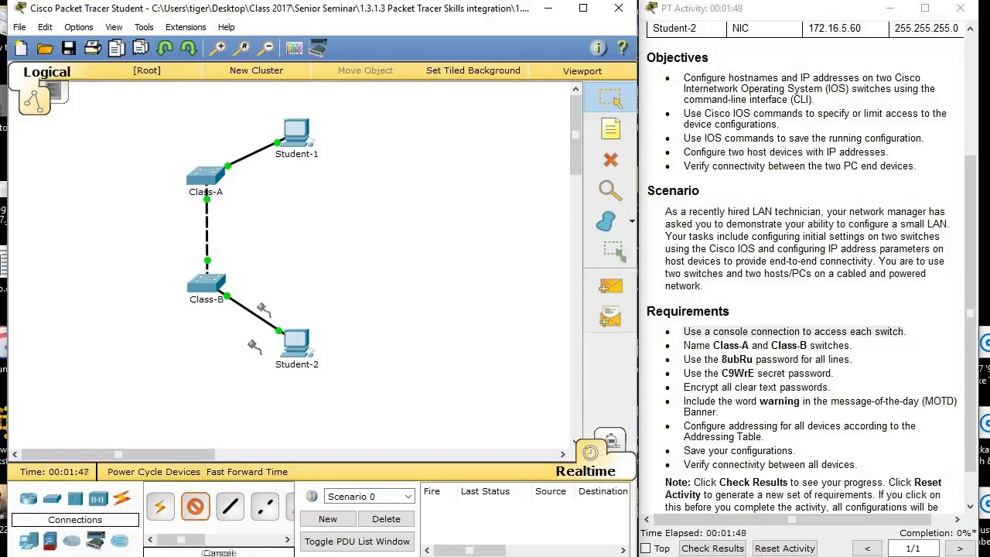
{"action": "left_click", "coordinate": [297, 133]}
{"action": "left_click", "coordinate": [330, 140]}
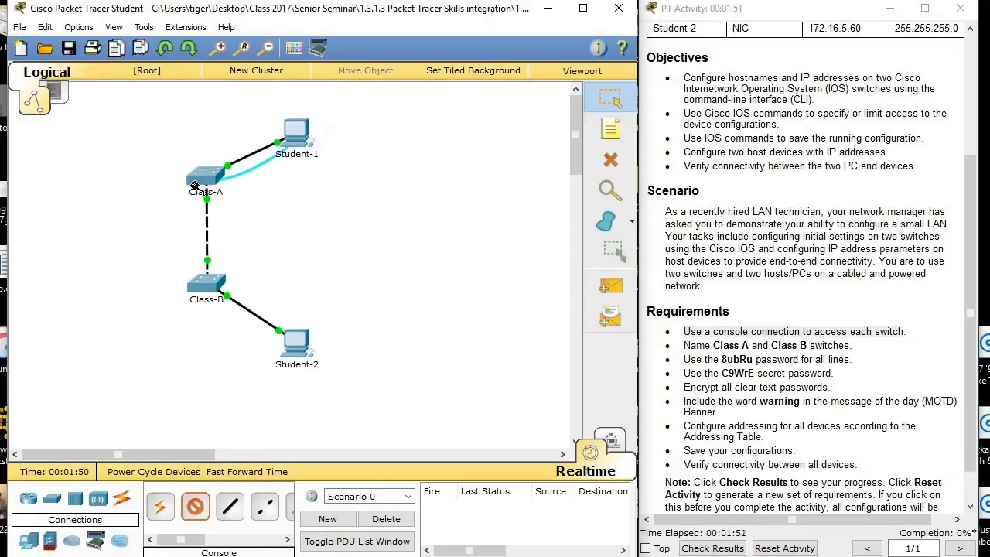
{"action": "left_click", "coordinate": [199, 164]}
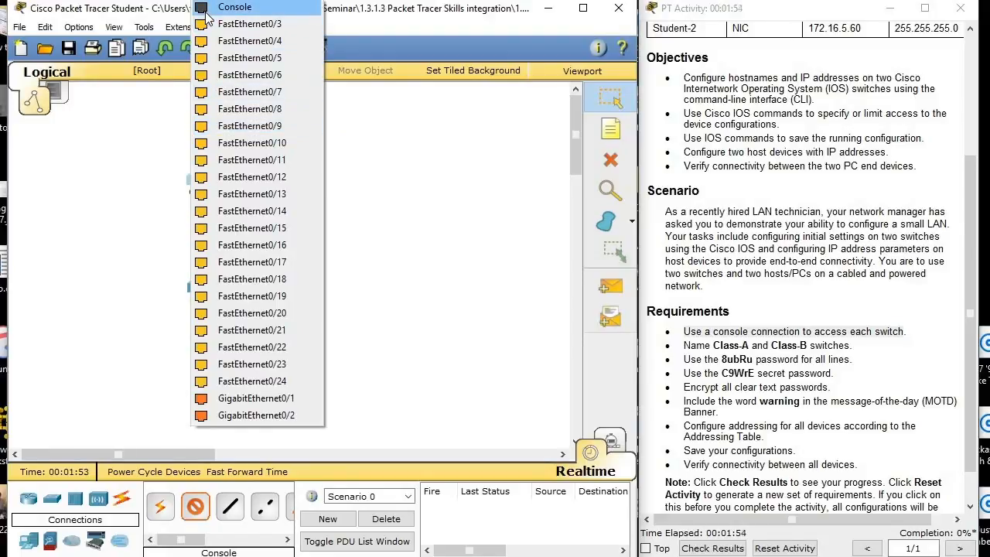
{"action": "left_click", "coordinate": [228, 7]}
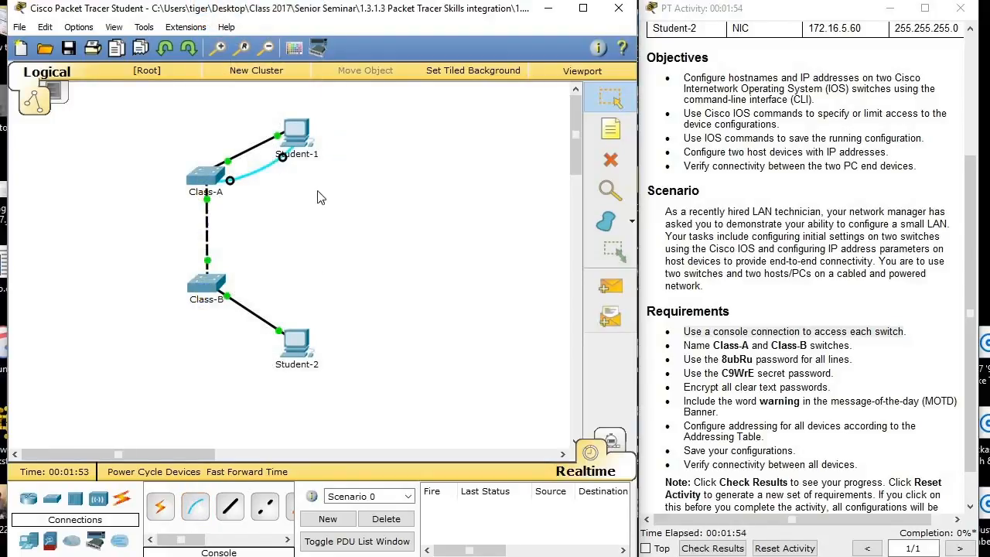
Connect Student-2 to the Console port of the Class-B switch with a console cable.
{"action": "left_click", "coordinate": [195, 516]}
{"action": "left_click", "coordinate": [294, 345]}
{"action": "left_click", "coordinate": [333, 352]}
{"action": "left_click", "coordinate": [202, 285]}
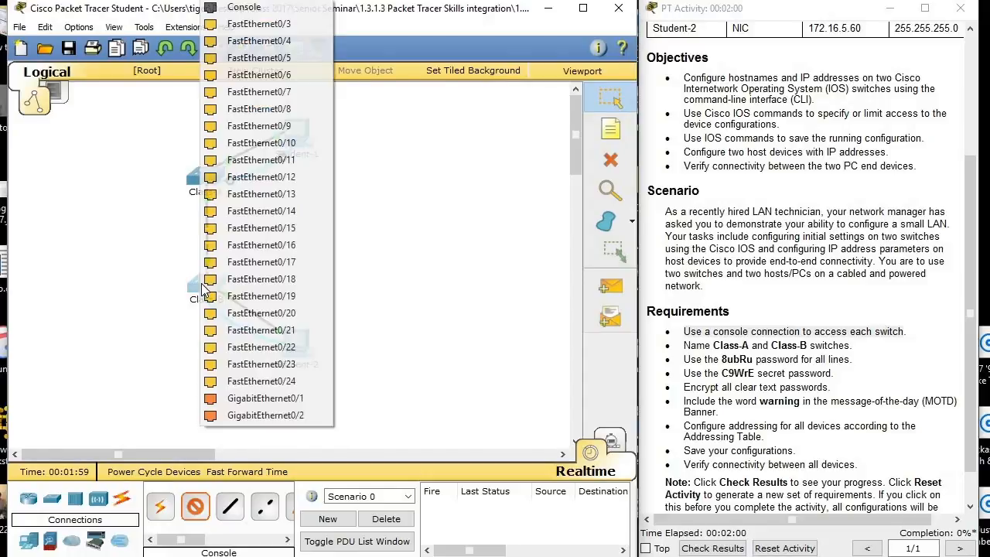
{"action": "left_click", "coordinate": [242, 9]}
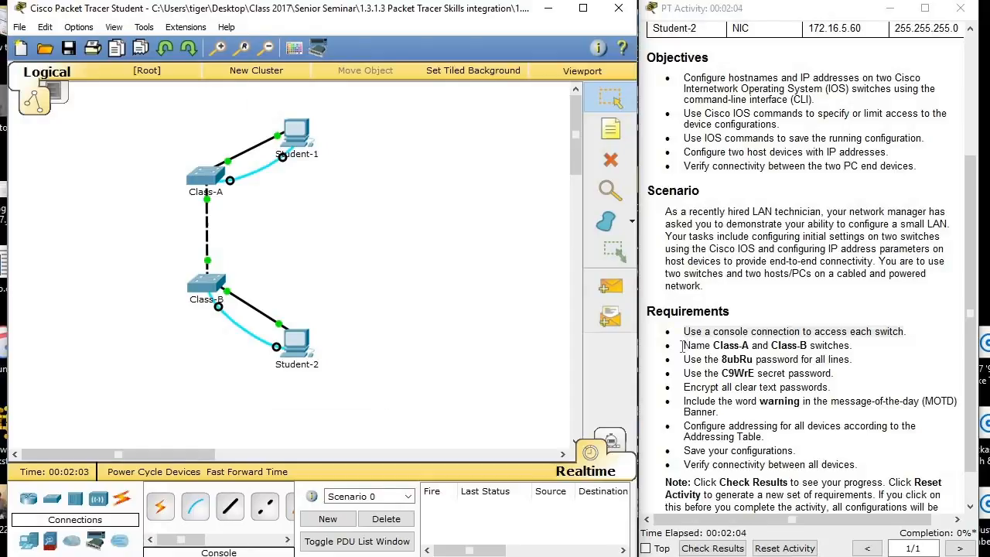
Open a terminal session on Student-1 with the default port configuration, and move and enlarge its window.
{"action": "left_click_drag", "start_coordinate": [685, 345], "coordinate": [854, 348]}
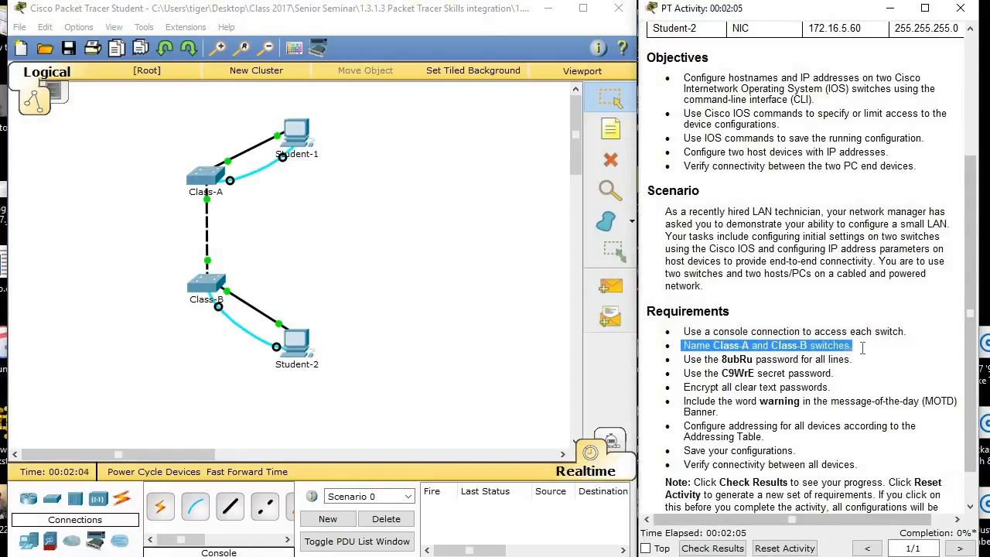
{"action": "left_click", "coordinate": [881, 354]}
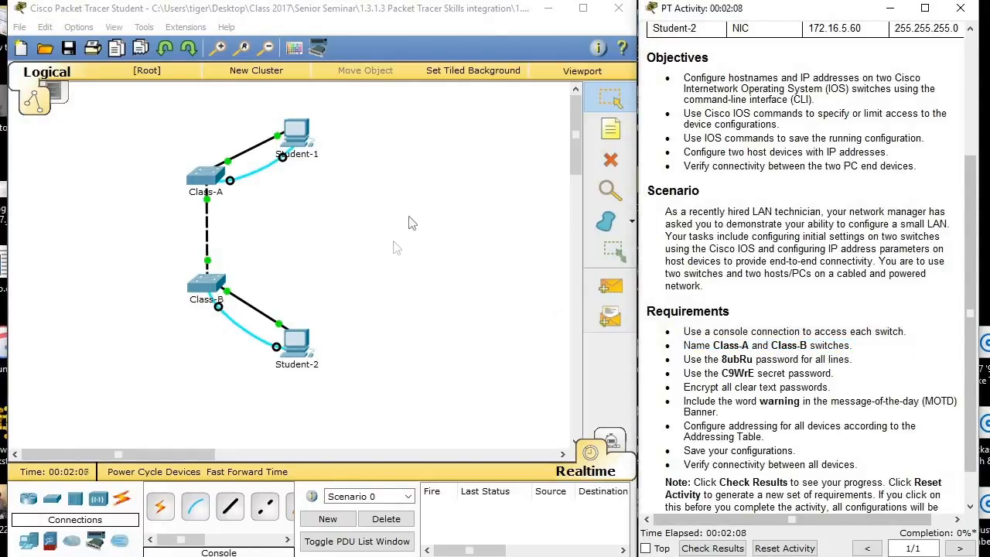
{"action": "left_click", "coordinate": [307, 145]}
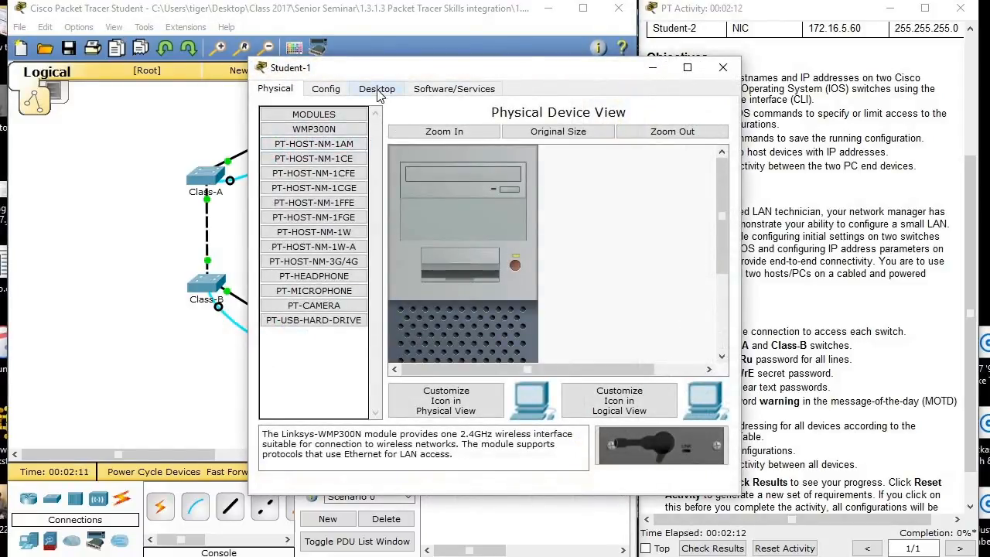
{"action": "left_click", "coordinate": [376, 88]}
{"action": "left_click", "coordinate": [505, 148]}
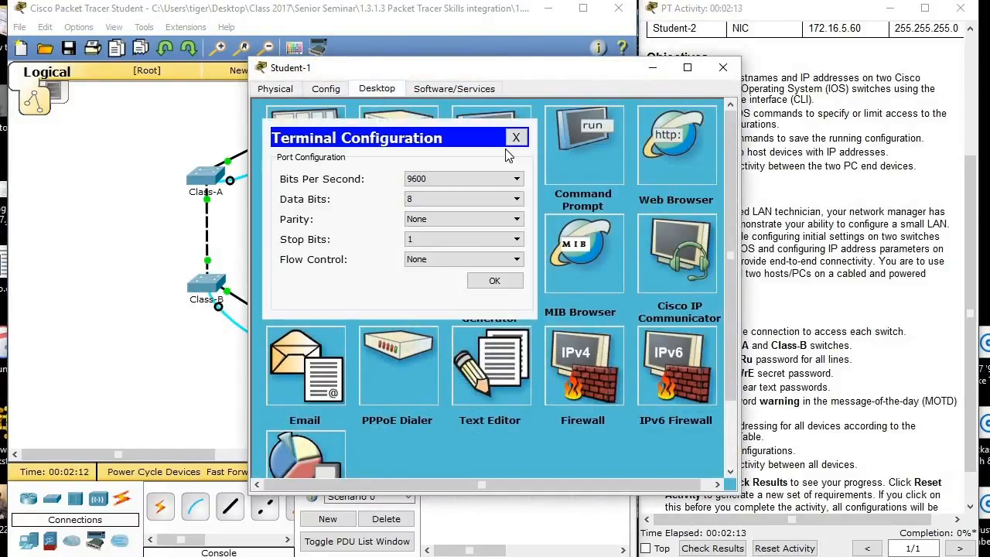
{"action": "left_click", "coordinate": [495, 282]}
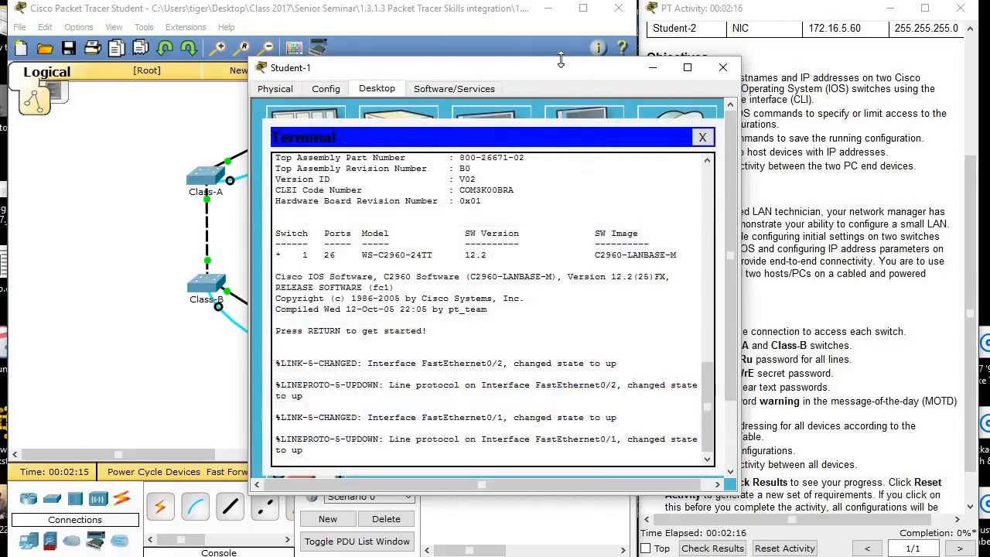
{"action": "left_click_drag", "start_coordinate": [561, 71], "coordinate": [457, 27]}
{"action": "left_click_drag", "start_coordinate": [401, 441], "coordinate": [400, 520]}
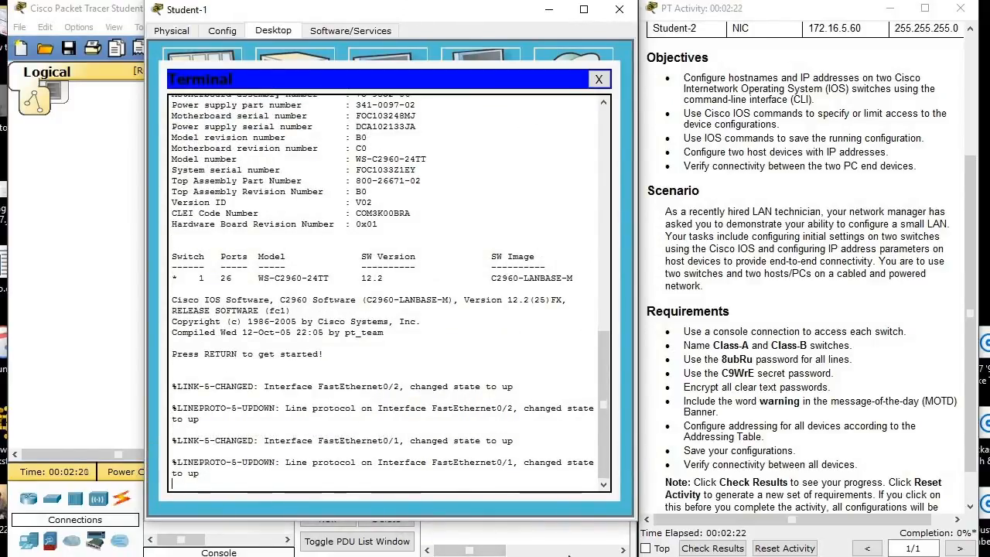
Start the switch's command line and enter privileged EXEC mode, then global configuration mode with conf terminal.
{"action": "key", "text": "Return"}
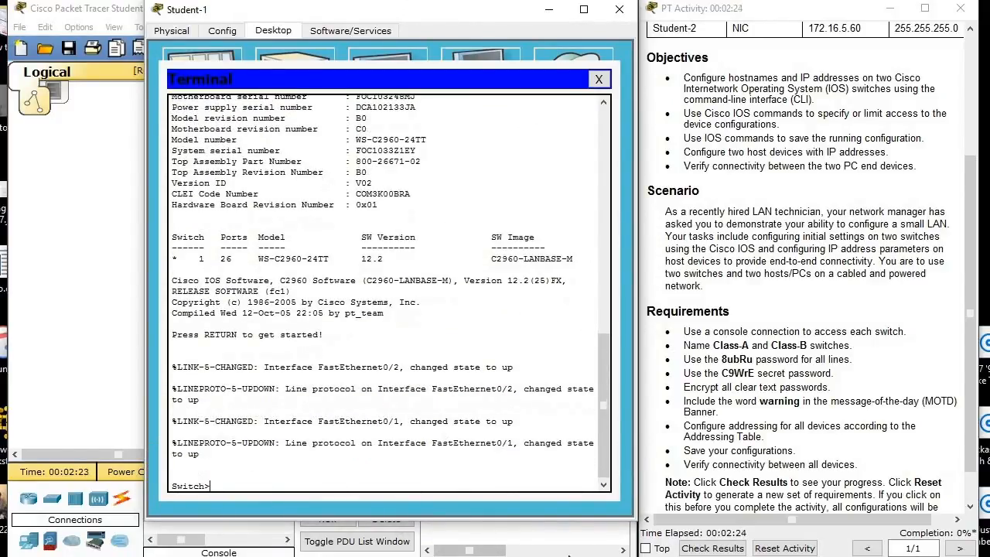
{"action": "type", "text": "en"}
{"action": "key", "text": "Return"}
{"action": "type", "text": "conf"}
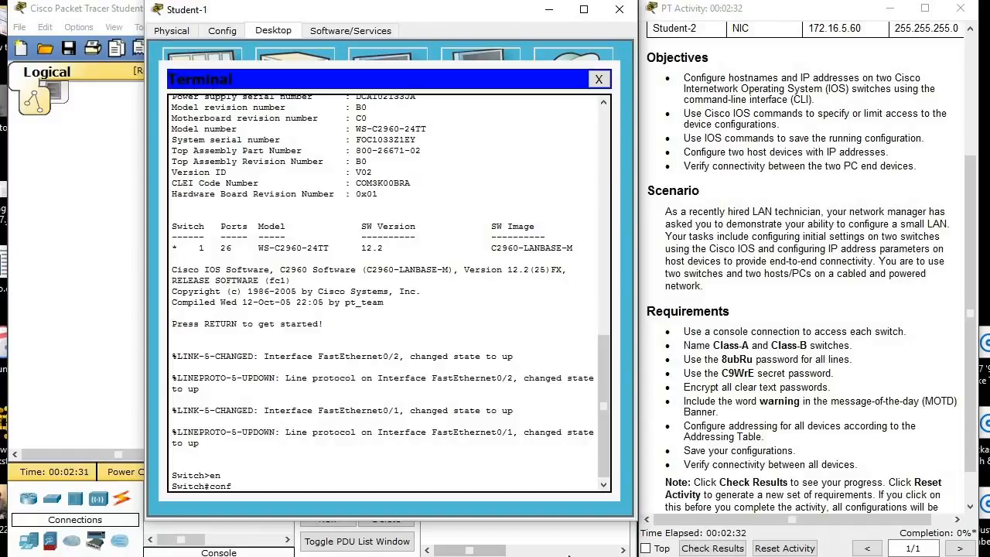
{"action": "type", "text": " t"}
{"action": "key", "text": "Tab"}
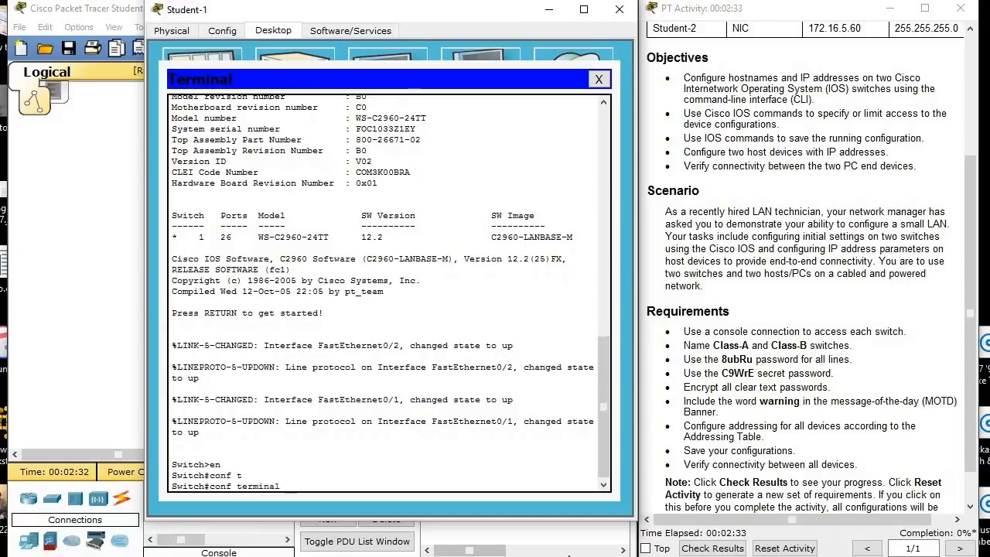
{"action": "key", "text": "Return"}
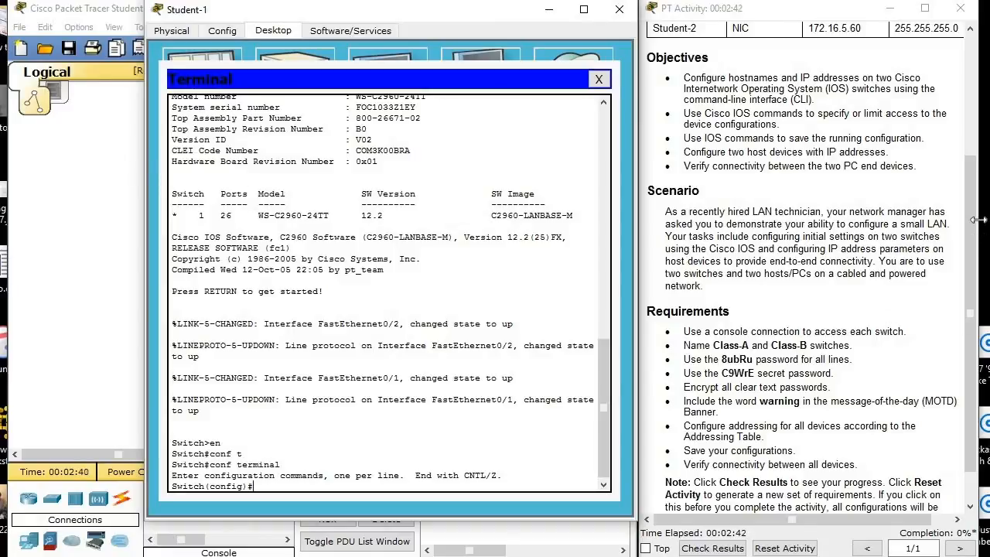
Set the hostname of the switch connected to Student-1 to Class-A.
{"action": "left_click_drag", "start_coordinate": [976, 224], "coordinate": [980, 130]}
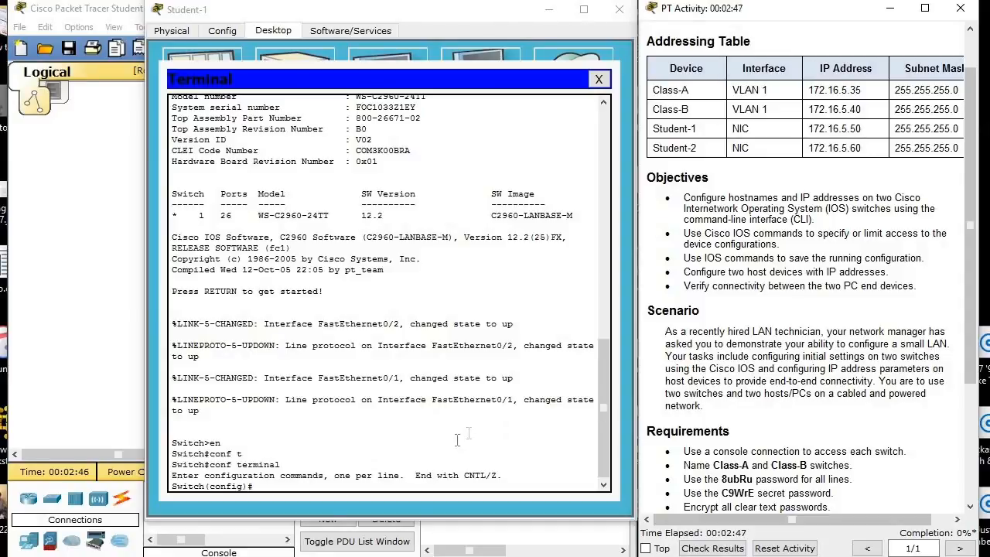
{"action": "left_click", "coordinate": [316, 489]}
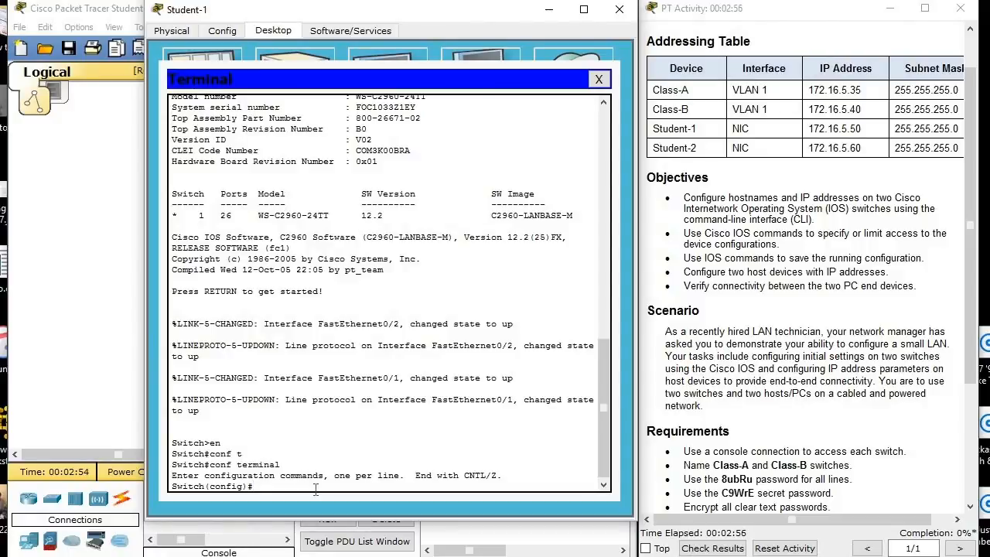
{"action": "type", "text": "hostn"}
{"action": "key", "text": "Tab"}
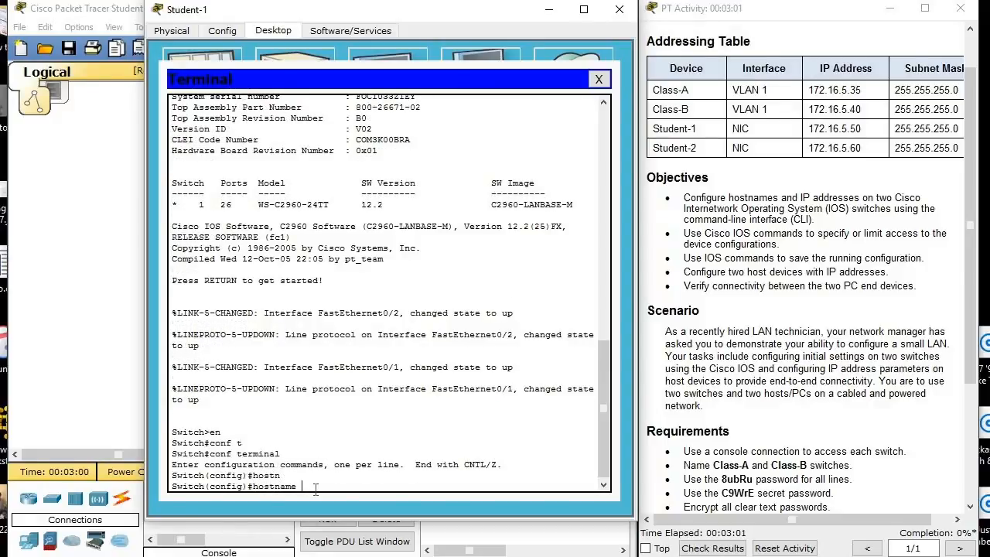
{"action": "type", "text": "Class-A"}
{"action": "key", "text": "Return"}
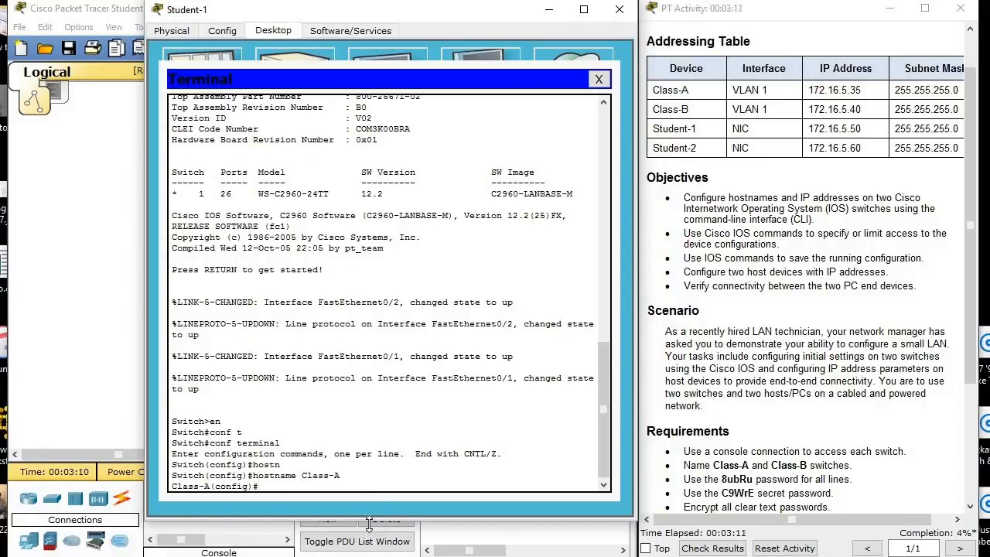
Check the line password requirement in the activity instructions and enter line console 0 configuration on Class-A.
{"action": "left_click", "coordinate": [899, 431]}
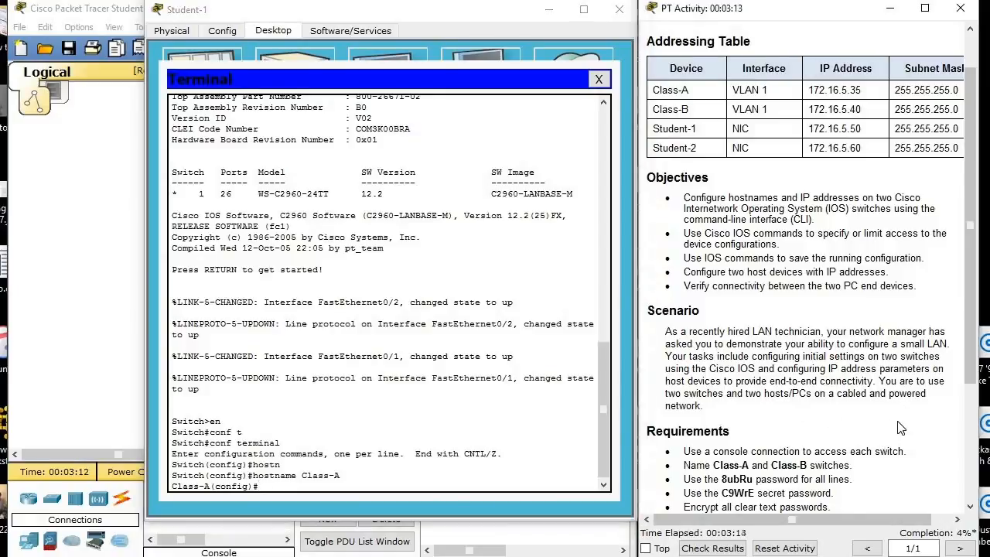
{"action": "scroll", "coordinate": [898, 431], "scroll_direction": "down", "scroll_amount": 1}
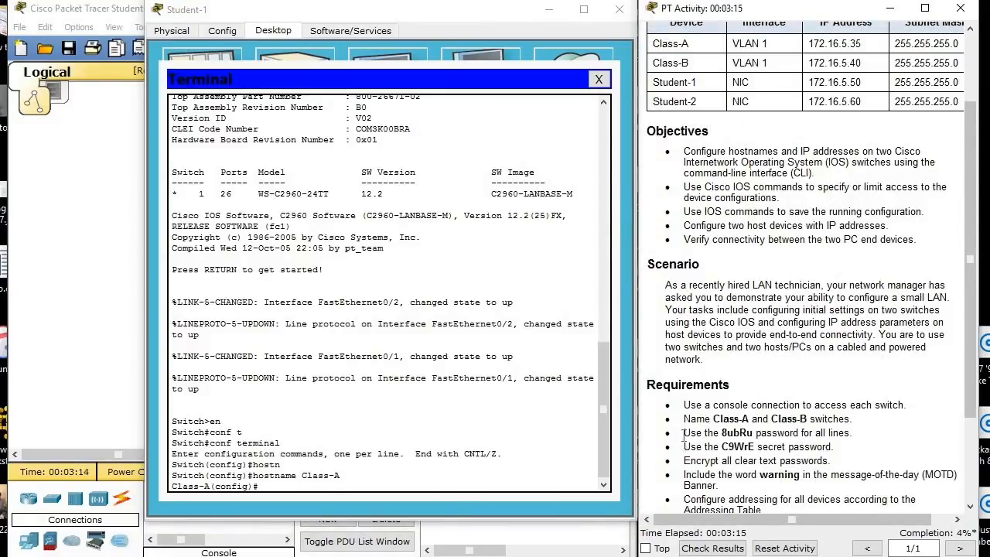
{"action": "left_click_drag", "start_coordinate": [685, 433], "coordinate": [894, 439]}
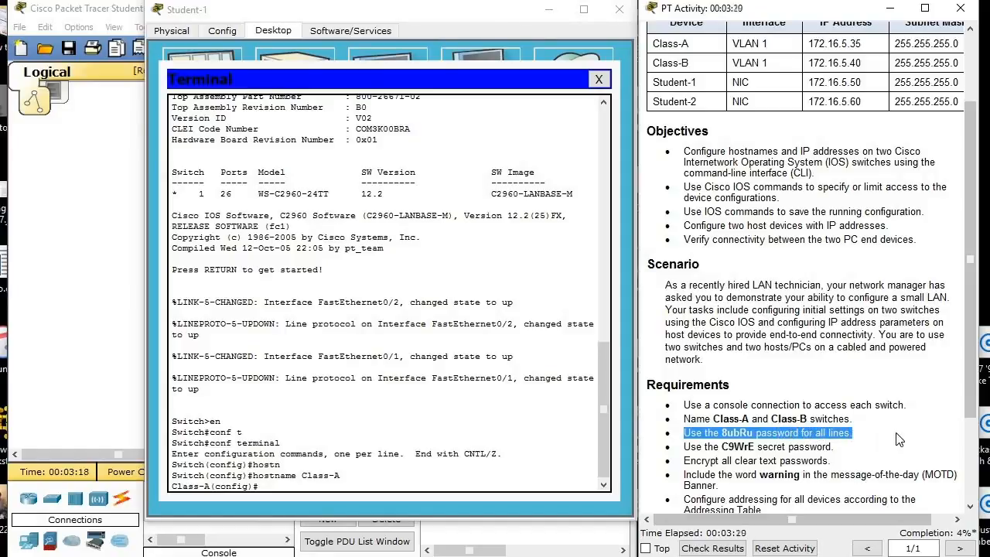
{"action": "left_click", "coordinate": [895, 434]}
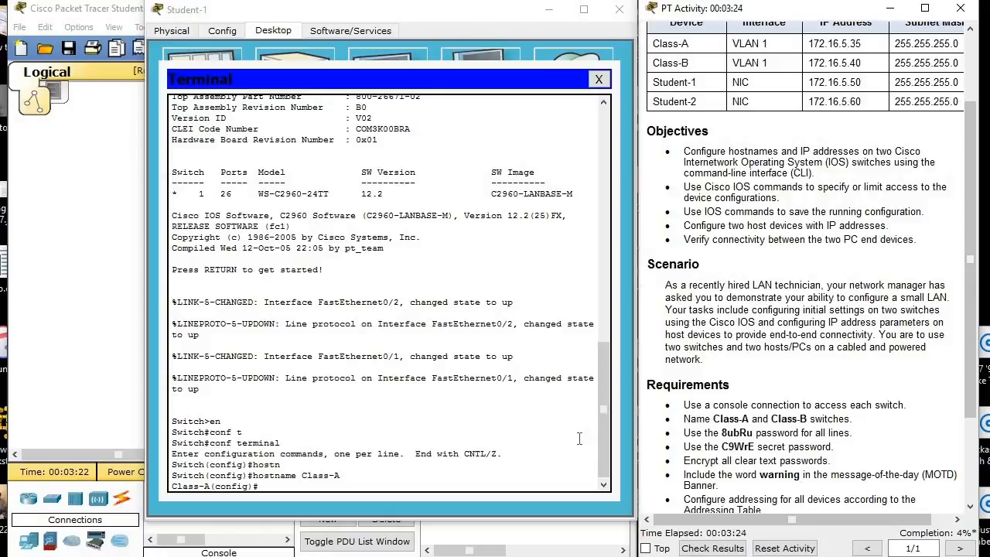
{"action": "scroll", "coordinate": [578, 438], "scroll_direction": "down", "scroll_amount": 3}
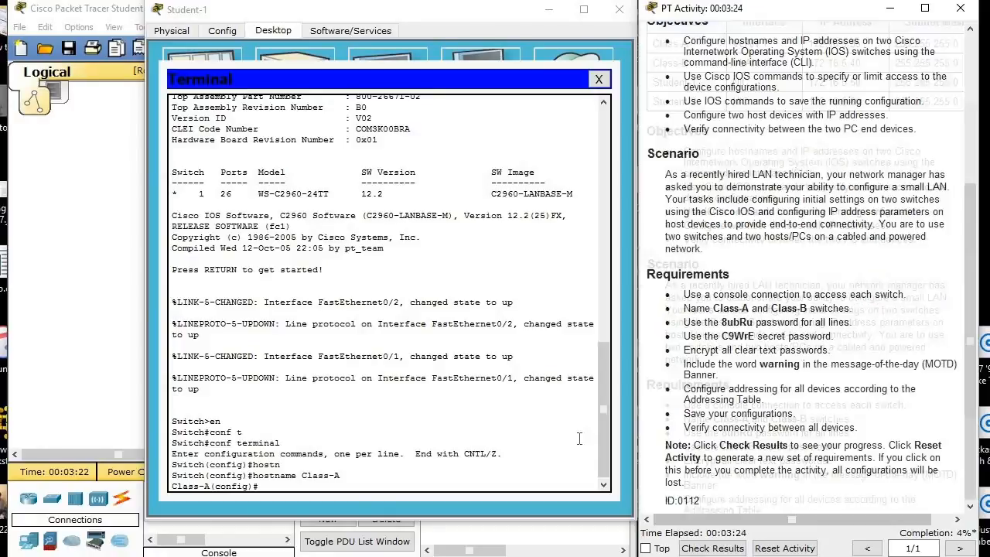
{"action": "left_click", "coordinate": [348, 486]}
{"action": "type", "text": "line c"}
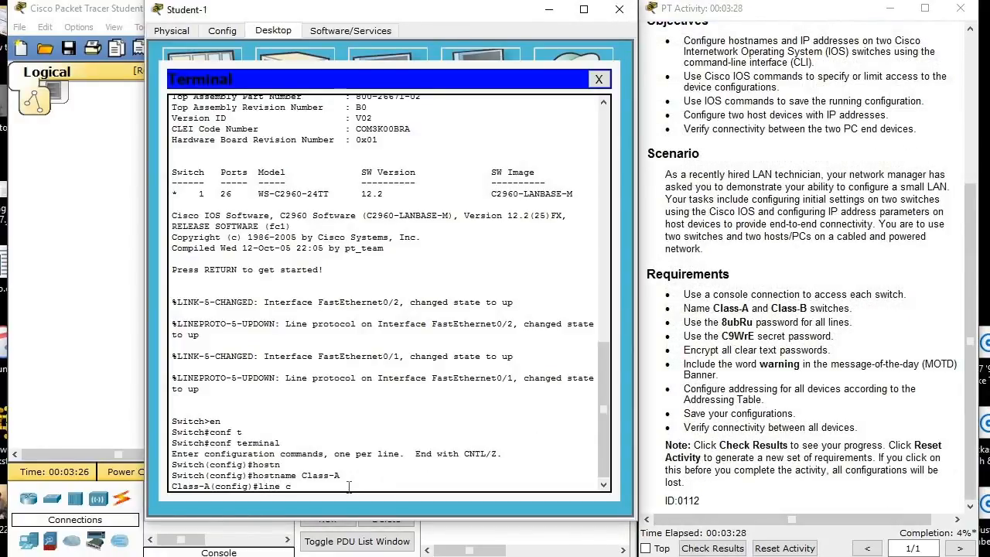
{"action": "key", "text": "Tab"}
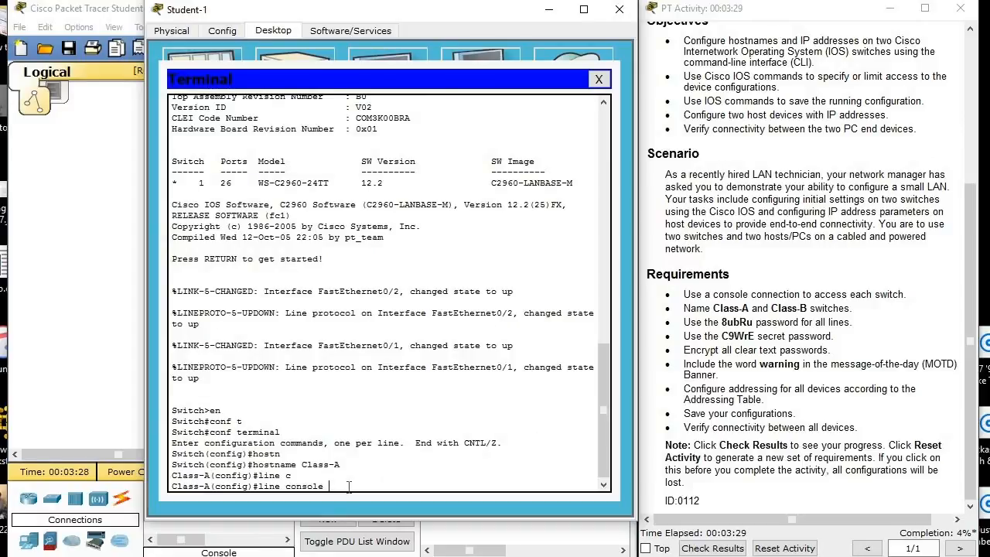
{"action": "type", "text": "0"}
{"action": "key", "text": "Return"}
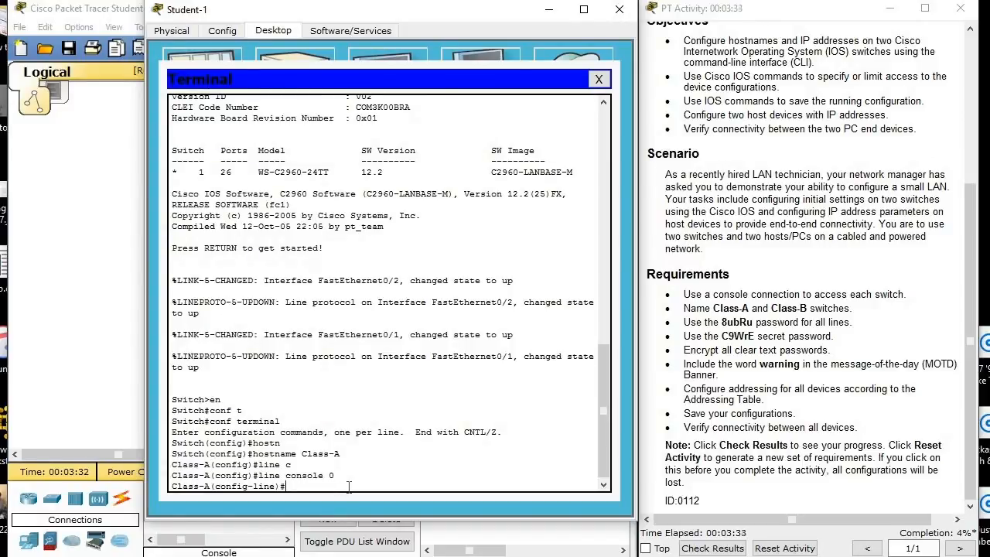
Set the console line password on Class-A to the line password given in the activity requirements.
{"action": "type", "text": "pass"}
{"action": "key", "text": "Tab"}
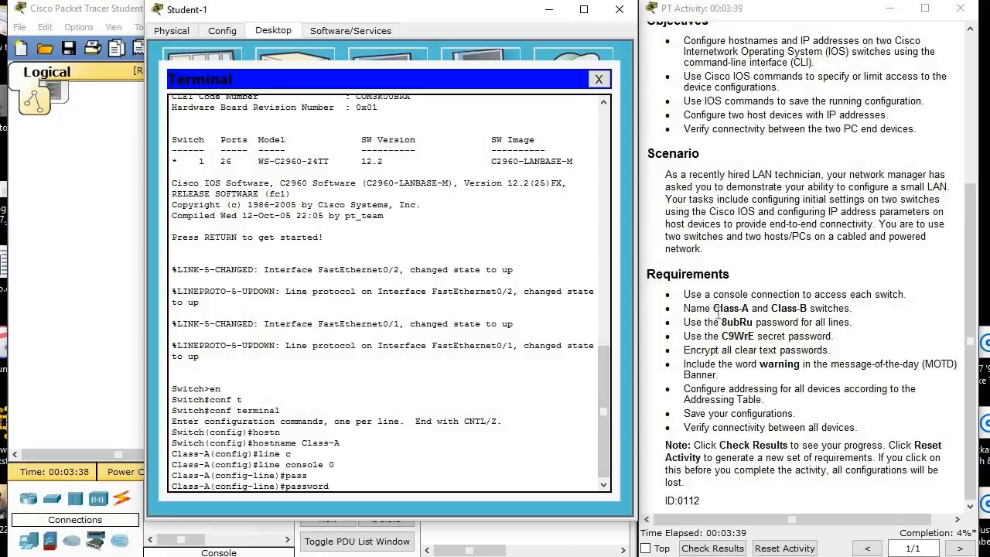
{"action": "left_click_drag", "start_coordinate": [721, 322], "coordinate": [754, 322]}
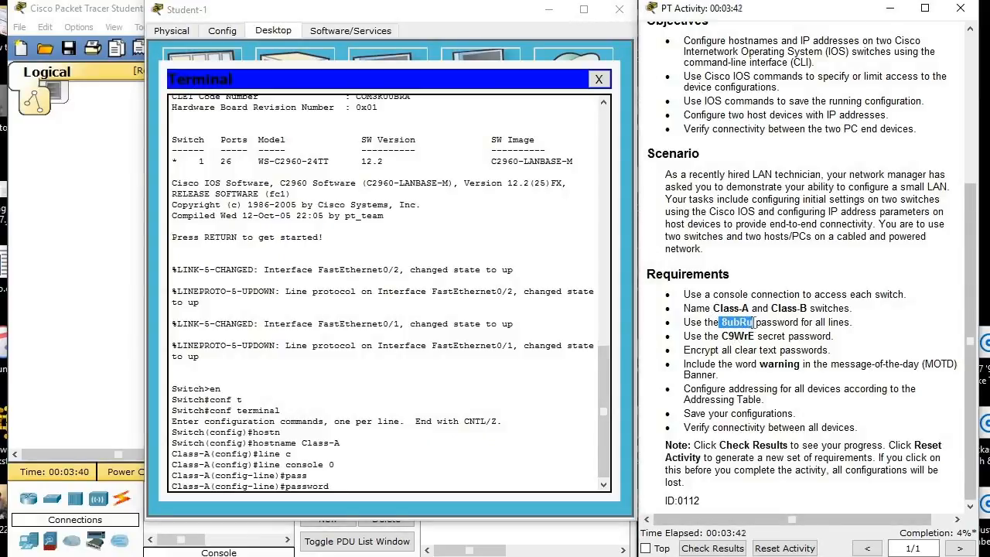
{"action": "left_click", "coordinate": [392, 487]}
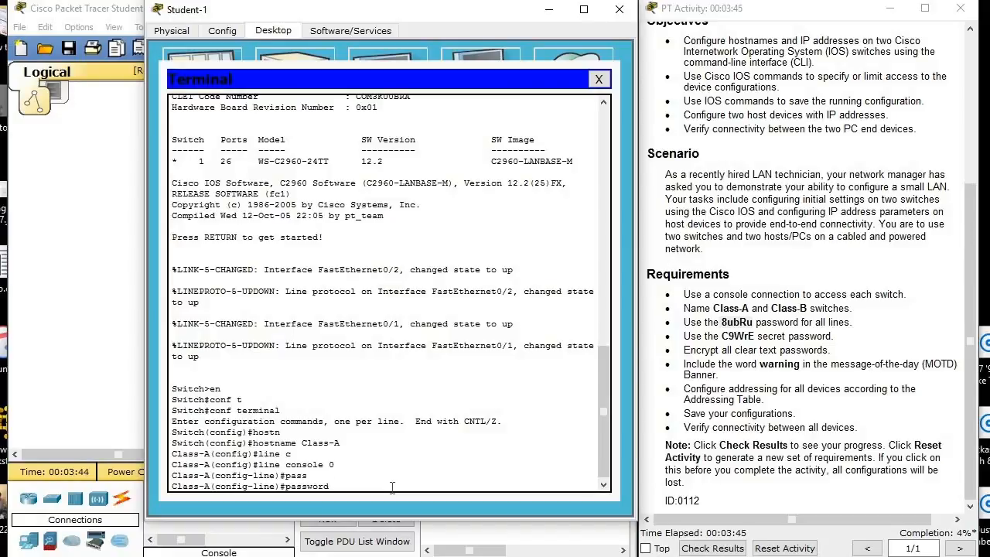
{"action": "type", "text": "ubRu"}
{"action": "key", "text": "Return"}
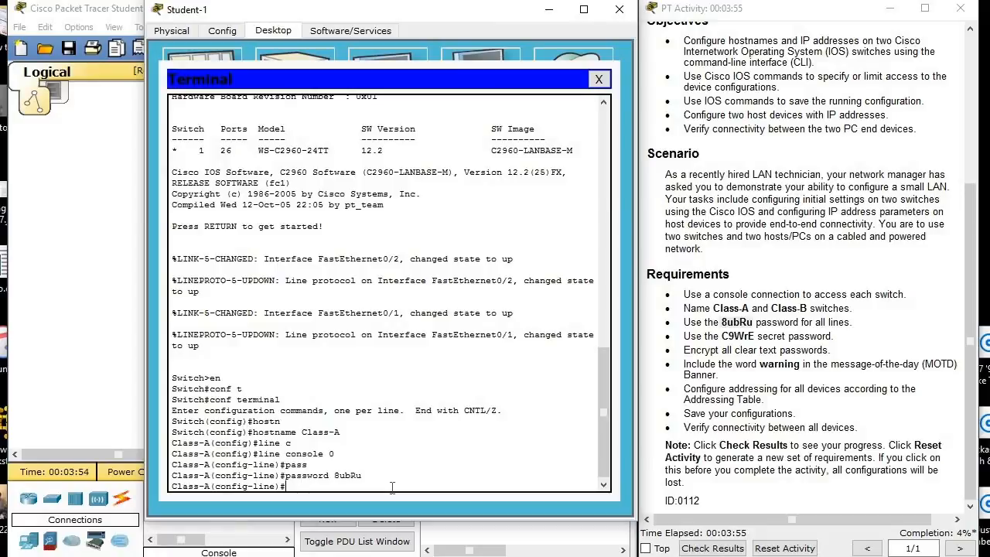
Enable login on Class-A's console line and exit back to global configuration mode.
{"action": "type", "text": "log"}
{"action": "key", "text": "Tab"}
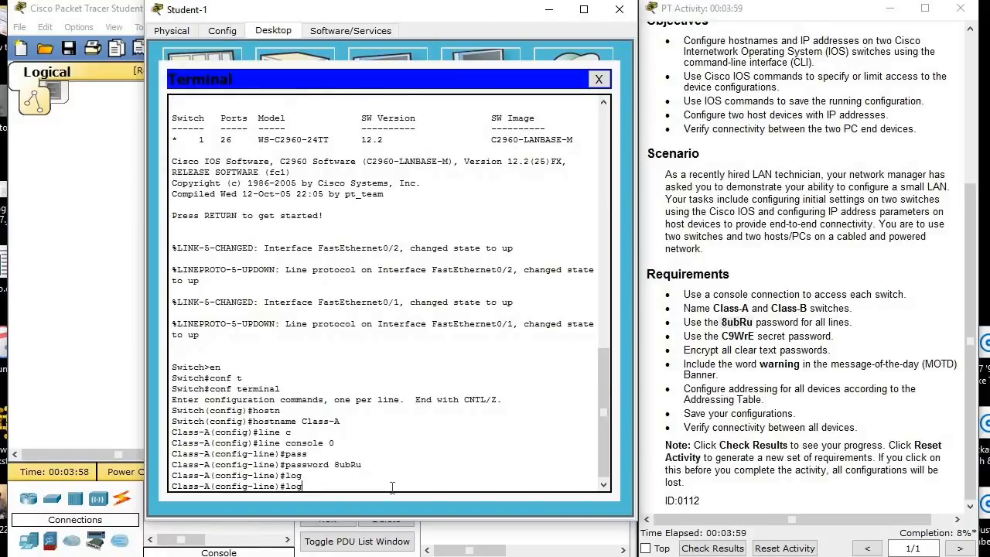
{"action": "type", "text": "i"}
{"action": "key", "text": "Tab"}
{"action": "key", "text": "Return"}
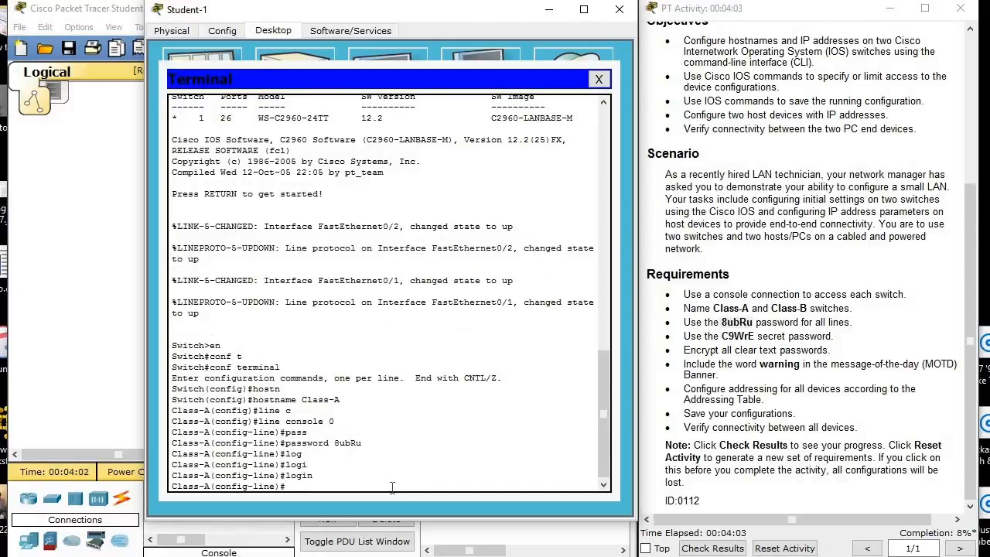
{"action": "type", "text": "exi"}
{"action": "key", "text": "Tab"}
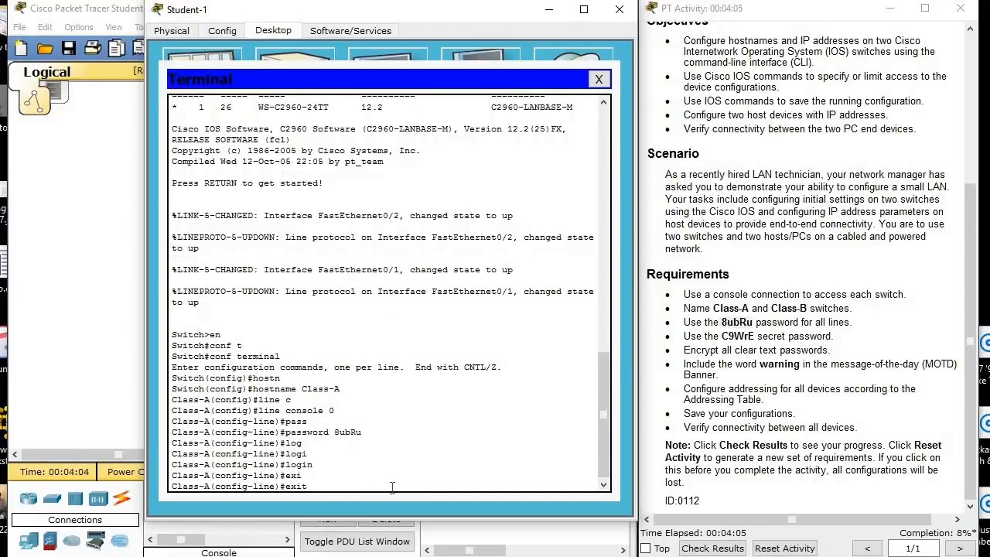
{"action": "key", "text": "Return"}
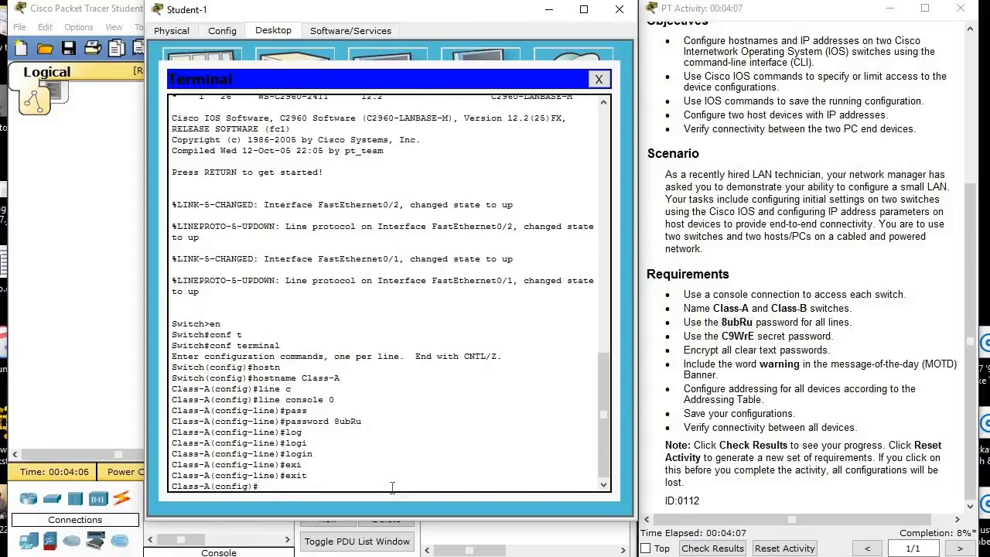
Review the password encryption requirement and enter line vty 0 4 configuration on Class-A.
{"action": "type", "text": "line vty 0 4"}
{"action": "left_click_drag", "start_coordinate": [685, 352], "coordinate": [863, 361]}
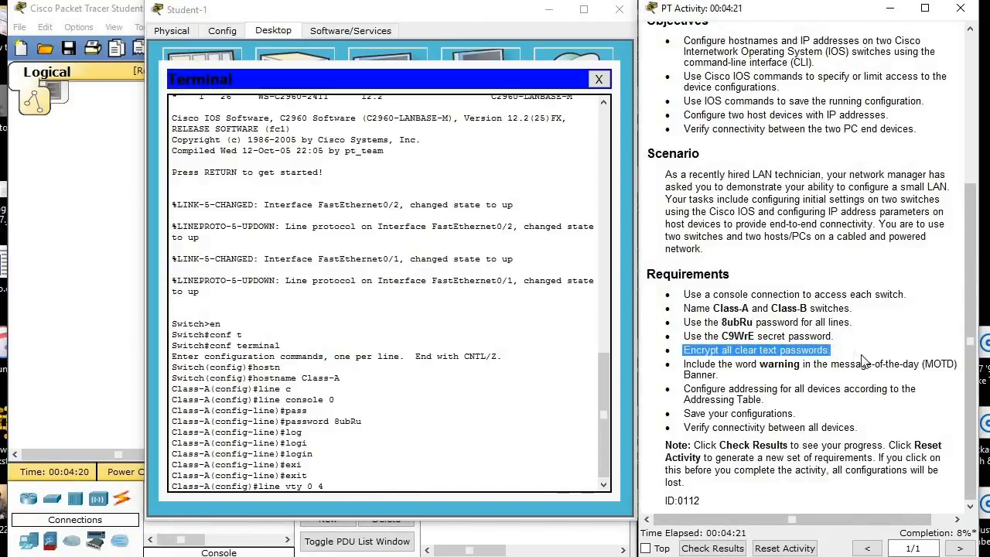
{"action": "left_click", "coordinate": [861, 357]}
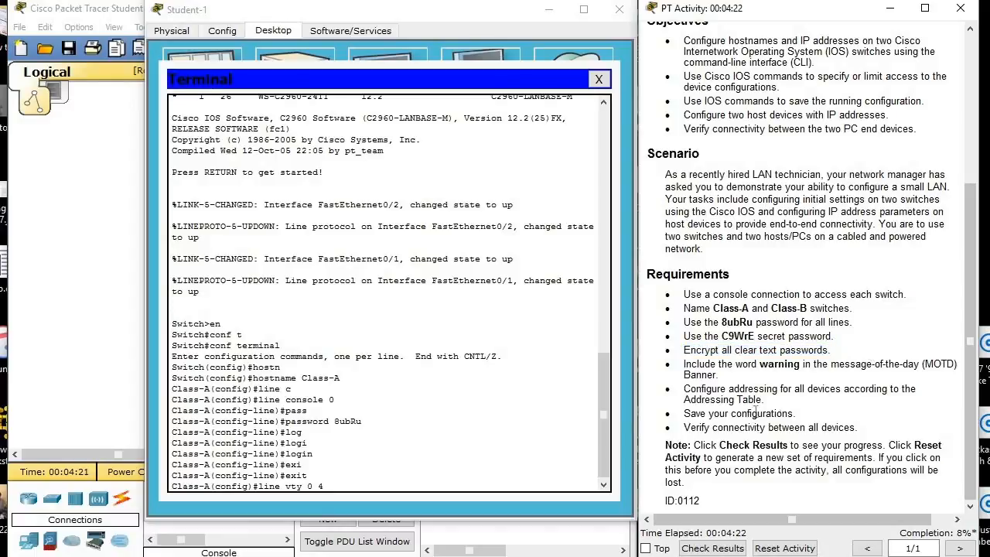
{"action": "left_click", "coordinate": [435, 487]}
{"action": "key", "text": "Return"}
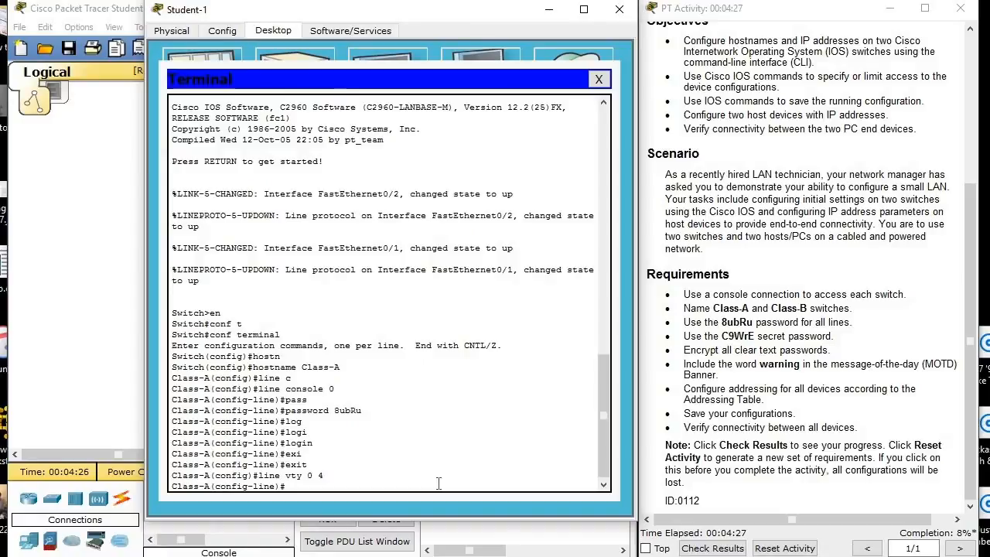
Set the password on the vty lines to the line password given in the activity requirements.
{"action": "type", "text": "pass"}
{"action": "key", "text": "Tab"}
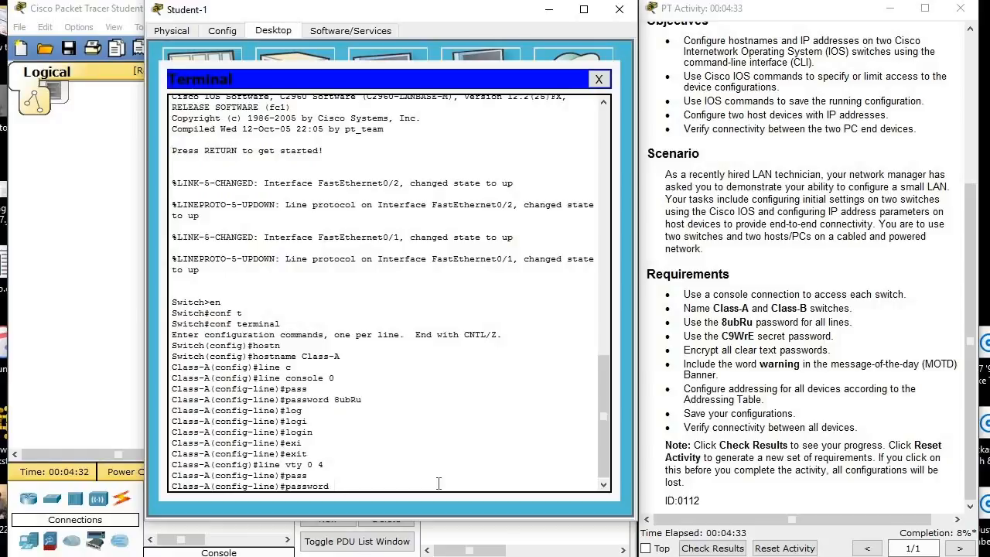
{"action": "type", "text": "8ubRu"}
{"action": "key", "text": "Return"}
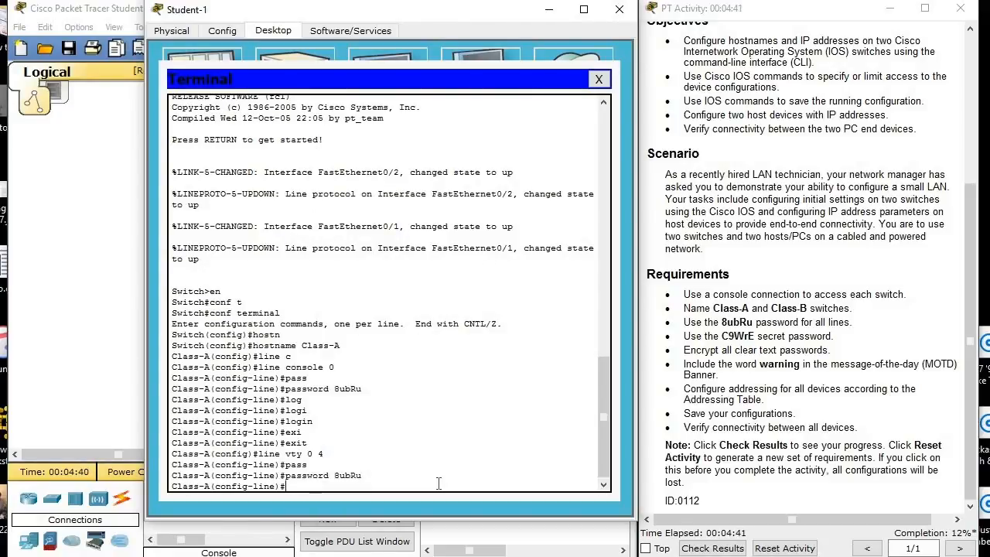
Enable login on the vty lines and exit back to global configuration mode.
{"action": "type", "text": "login"}
{"action": "key", "text": "Return"}
{"action": "type", "text": "exit"}
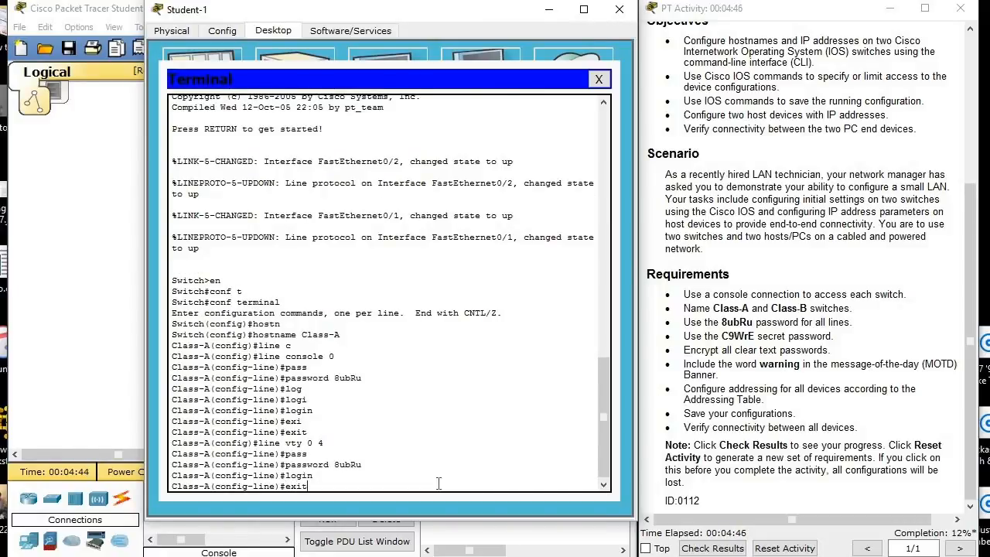
{"action": "key", "text": "Return"}
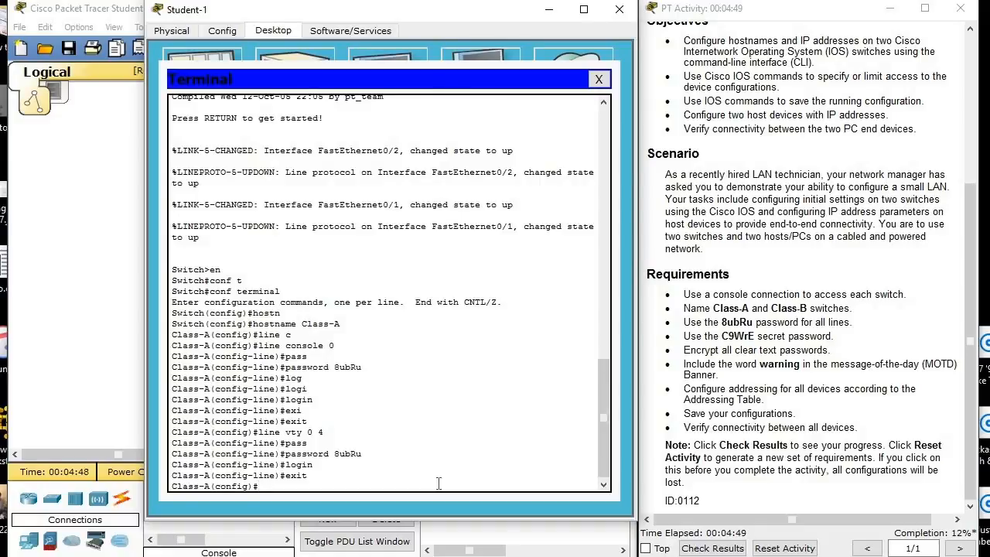
Set Class-A's enable secret password to the secret password given in the activity requirements.
{"action": "type", "text": "enab"}
{"action": "key", "text": "Tab"}
{"action": "type", "text": "s"}
{"action": "key", "text": "Tab"}
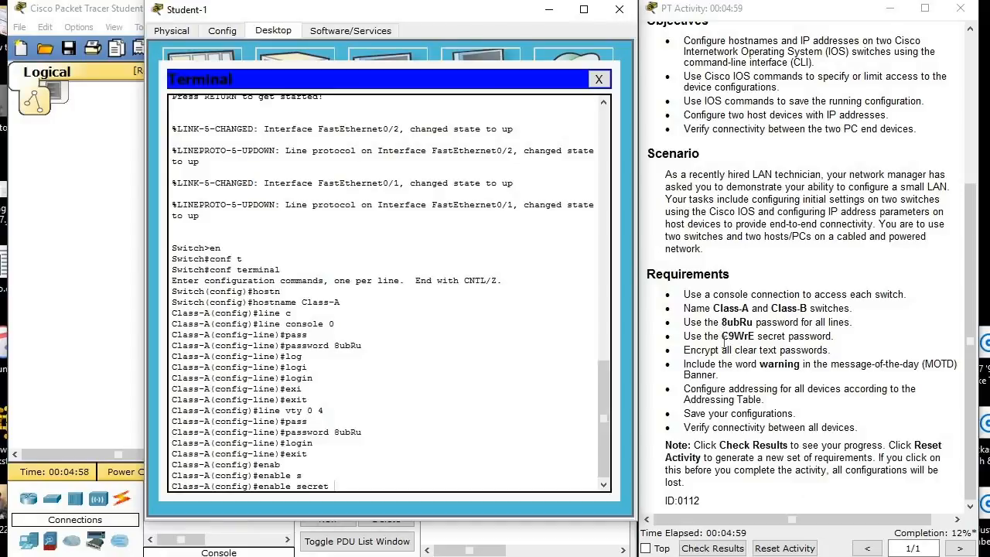
{"action": "left_click_drag", "start_coordinate": [684, 336], "coordinate": [831, 338]}
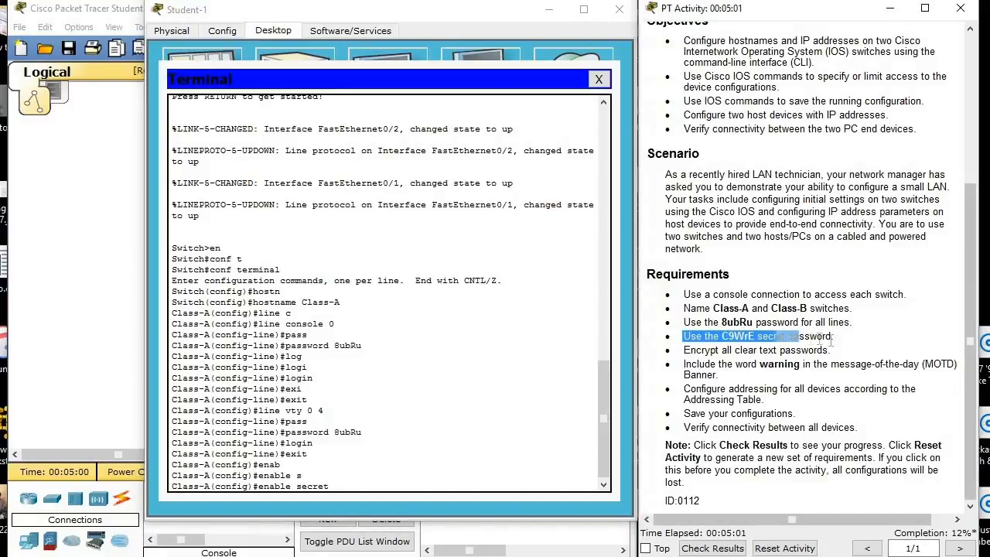
{"action": "left_click", "coordinate": [403, 485]}
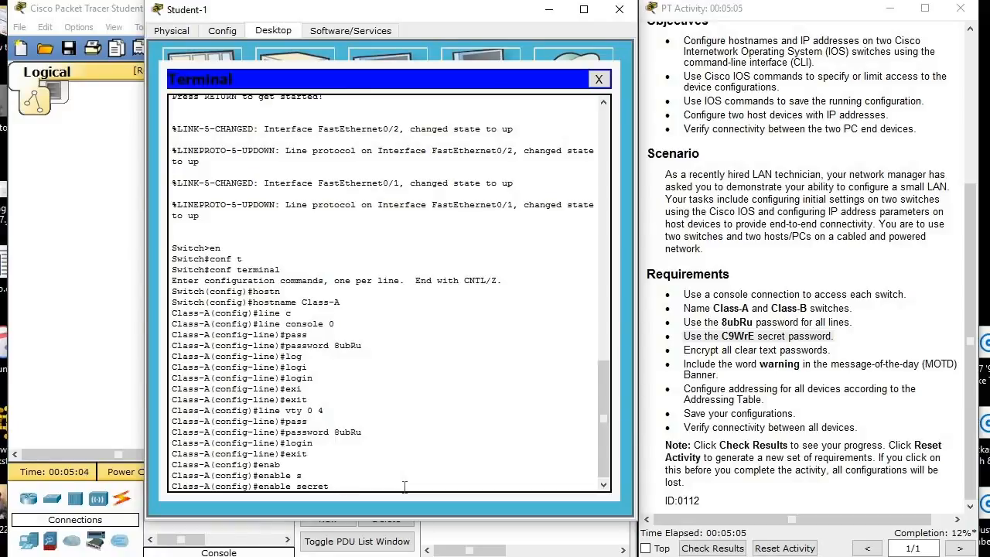
{"action": "type", "text": "9WrE"}
{"action": "key", "text": "Return"}
Encrypt all clear text passwords on Class-A with service password-encryption.
{"action": "type", "text": "se"}
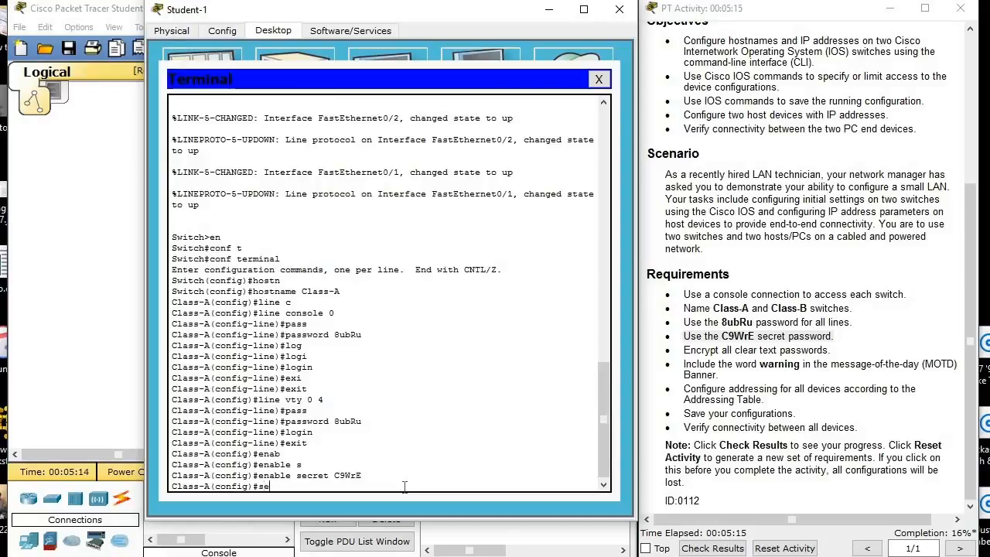
{"action": "type", "text": "rvice p"}
{"action": "key", "text": "Tab"}
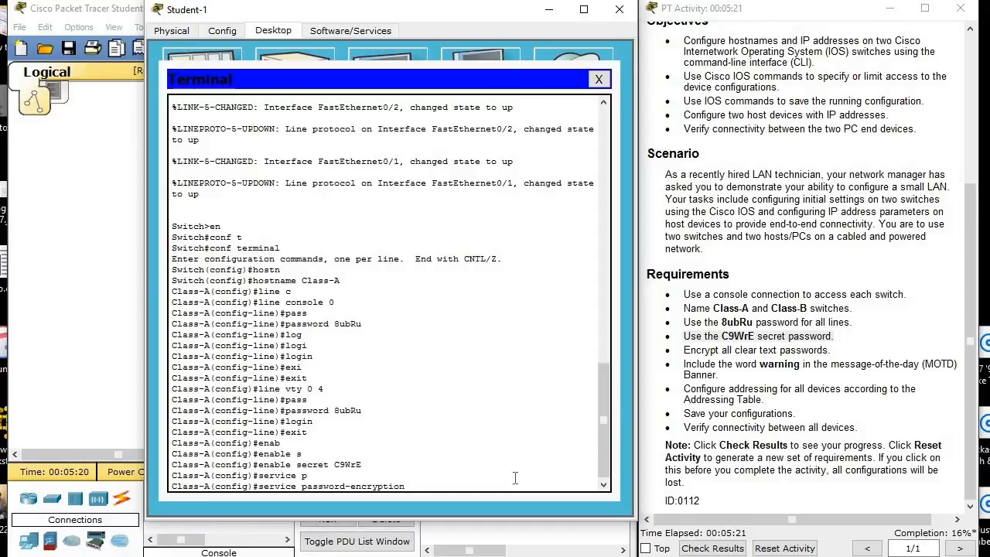
{"action": "key", "text": "Return"}
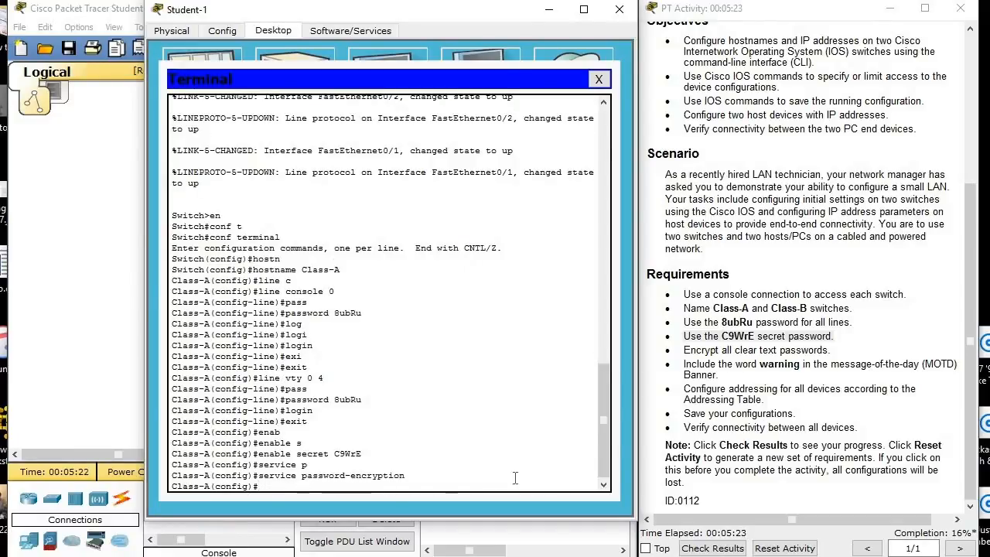
Start a message-of-the-day banner on Class-A with # as the delimiter and check the required banner wording.
{"action": "type", "text": "bann"}
{"action": "key", "text": "Tab"}
{"action": "type", "text": "mo"}
{"action": "key", "text": "Tab"}
{"action": "type", "text": "#"}
{"action": "key", "text": "Return"}
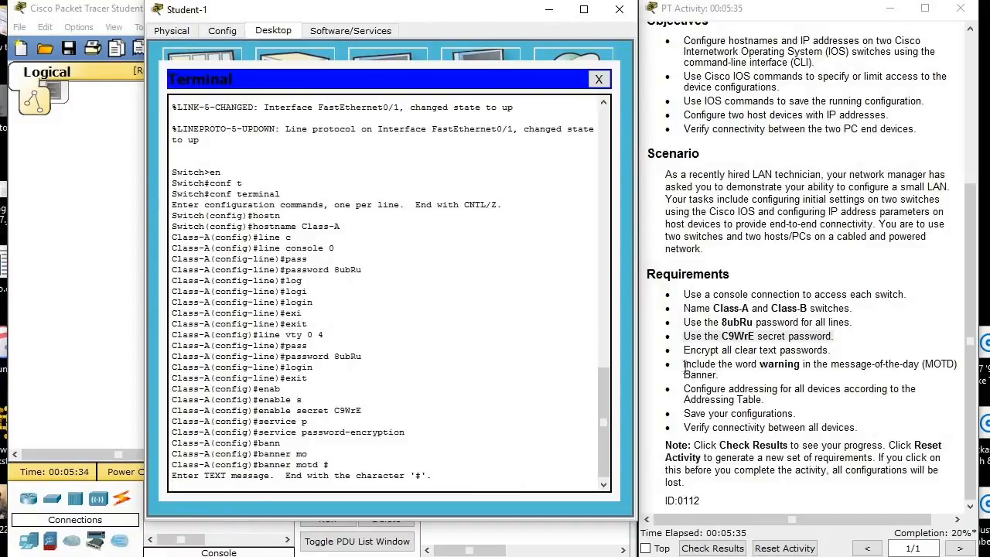
{"action": "left_click_drag", "start_coordinate": [683, 368], "coordinate": [724, 375]}
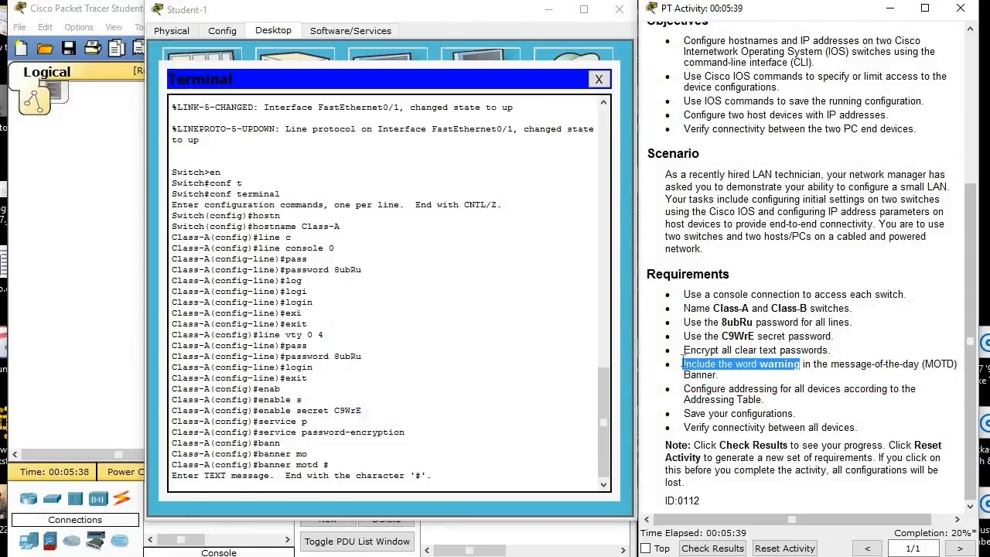
{"action": "left_click", "coordinate": [693, 365]}
{"action": "triple_click", "coordinate": [693, 365]}
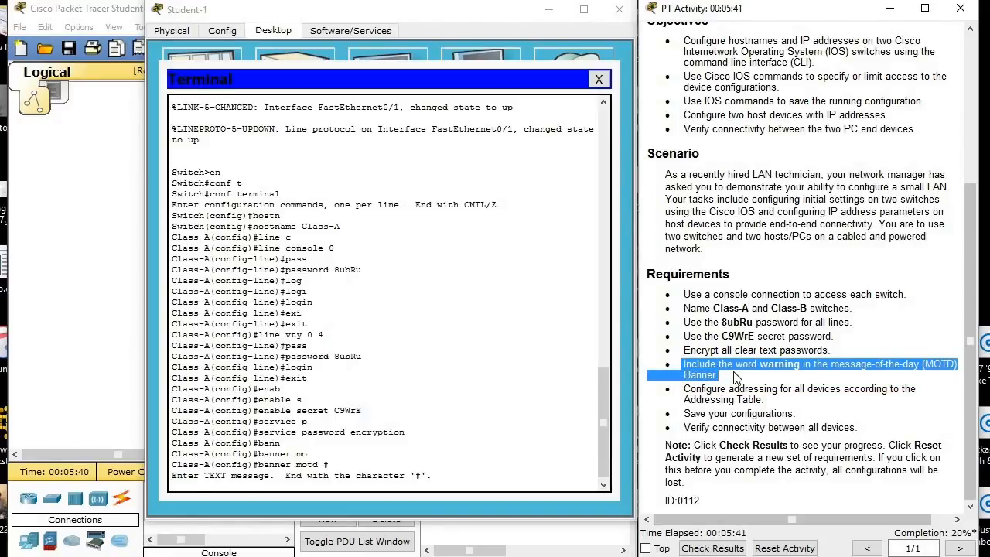
{"action": "left_click", "coordinate": [549, 438]}
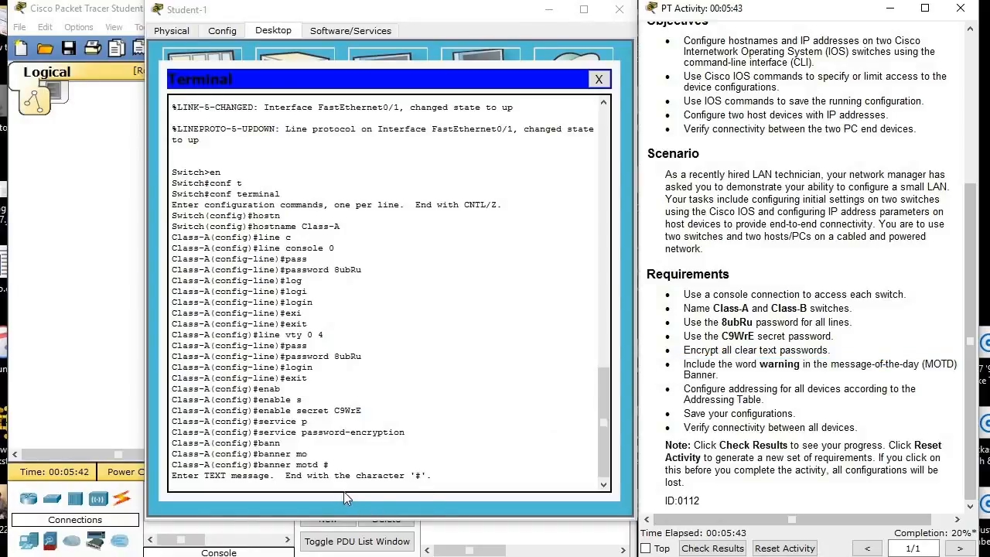
{"action": "left_click", "coordinate": [464, 481]}
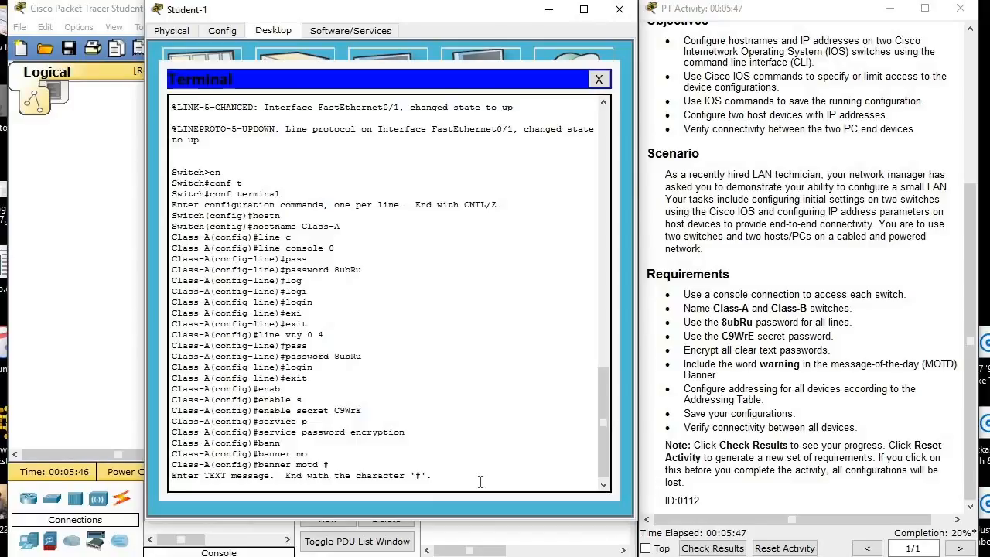
Enter "Warning we are watching you" as the banner message and end it with the # delimiter.
{"action": "type", "text": "Warning you are not allowed"}
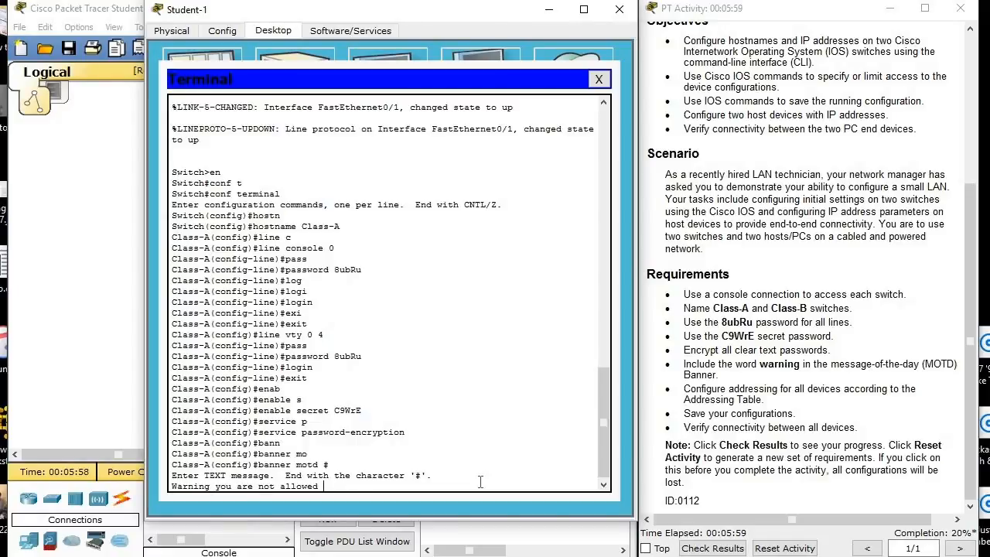
{"action": "type", "text": "to be"}
{"action": "key", "text": "BackSpace"}
{"action": "key", "text": "BackSpace"}
{"action": "key", "text": "BackSpace"}
{"action": "key", "text": "BackSpace"}
{"action": "key", "text": "BackSpace"}
{"action": "key", "text": "BackSpace"}
{"action": "key", "text": "BackSpace"}
{"action": "key", "text": "BackSpace"}
{"action": "key", "text": "BackSpace"}
{"action": "key", "text": "BackSpace"}
{"action": "key", "text": "BackSpace"}
{"action": "key", "text": "BackSpace"}
{"action": "key", "text": "BackSpace"}
{"action": "key", "text": "BackSpace"}
{"action": "key", "text": "BackSpace"}
{"action": "key", "text": "BackSpace"}
{"action": "key", "text": "BackSpace"}
{"action": "key", "text": "BackSpace"}
{"action": "key", "text": "BackSpace"}
{"action": "key", "text": "BackSpace"}
{"action": "type", "text": "we are watching you"}
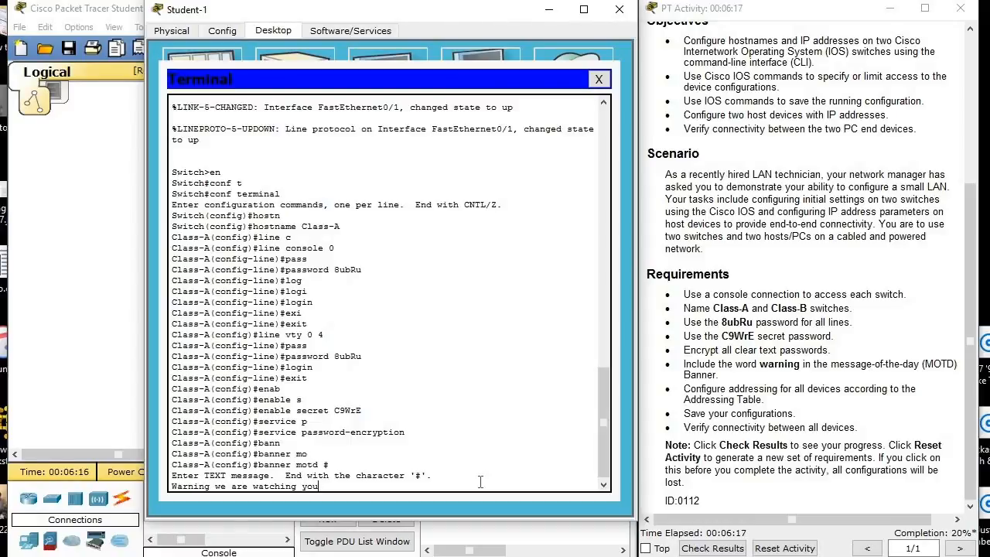
{"action": "type", "text": "#"}
{"action": "key", "text": "Return"}
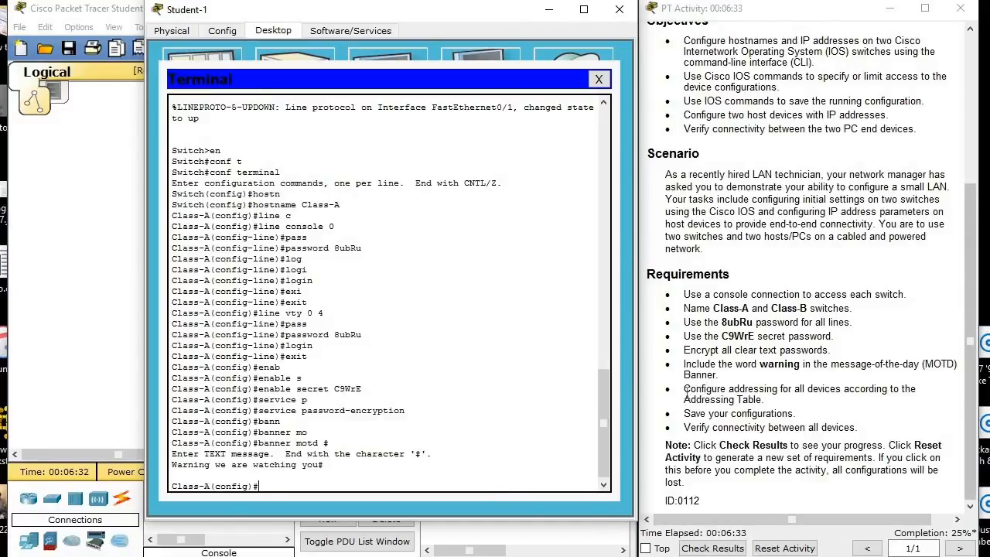
Review the addressing requirement and enter interface VLAN 1 configuration on Class-A.
{"action": "left_click_drag", "start_coordinate": [683, 394], "coordinate": [771, 397]}
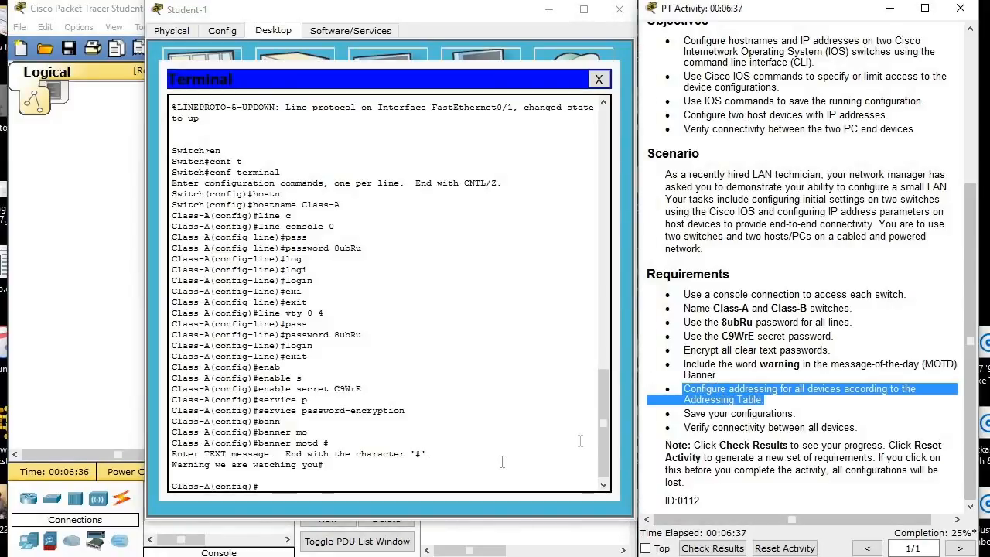
{"action": "left_click", "coordinate": [395, 484]}
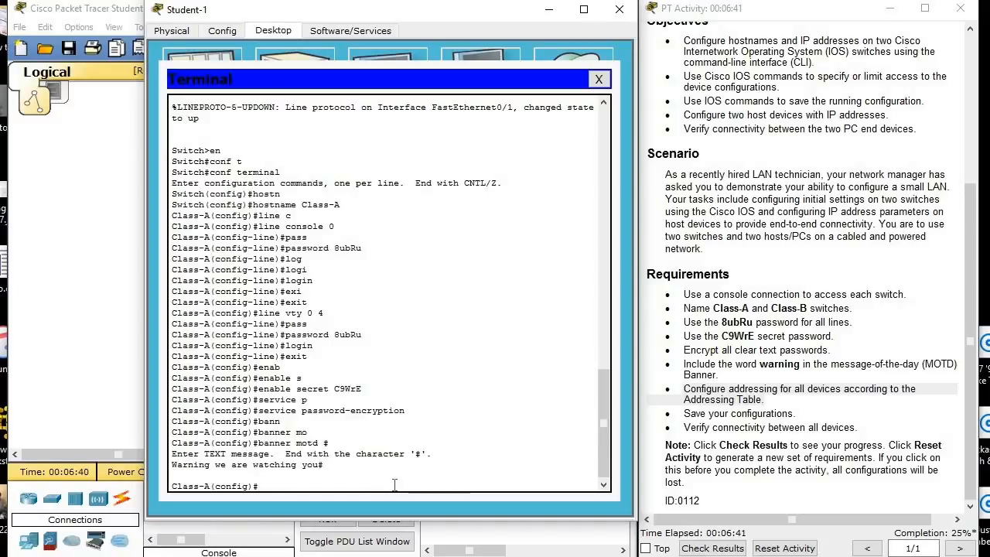
{"action": "type", "text": "int"}
{"action": "key", "text": "Tab"}
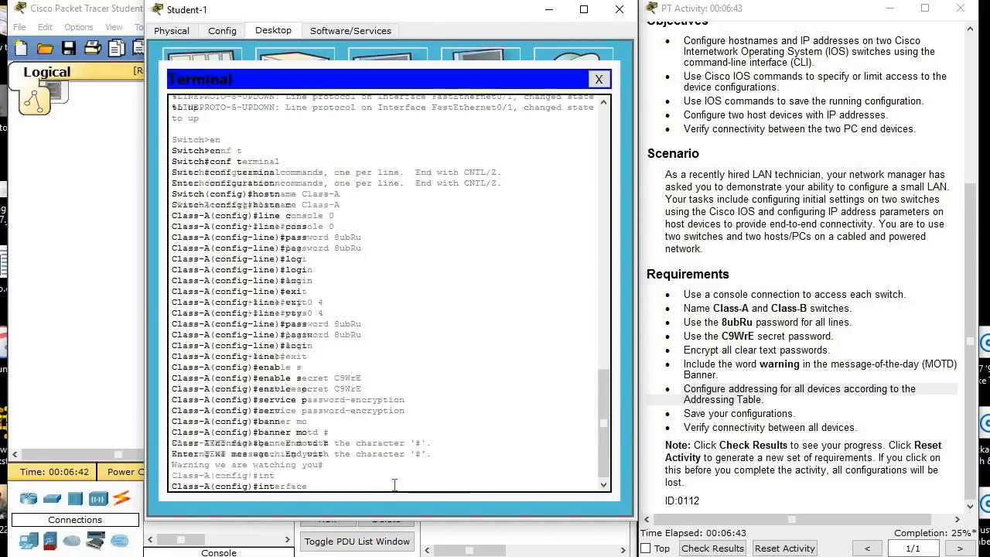
{"action": "type", "text": "VLAN 1"}
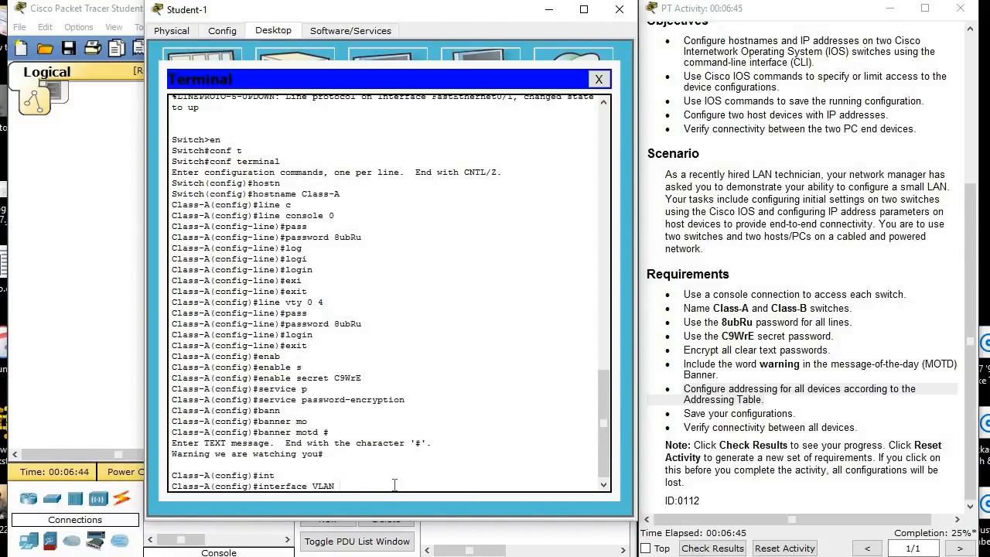
{"action": "key", "text": "Return"}
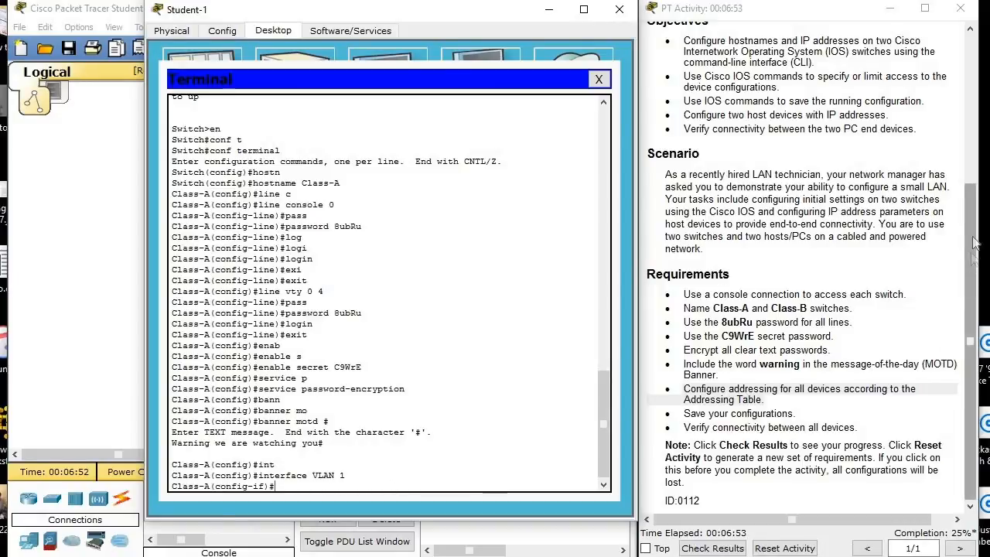
Look up Class-A's entry in the Addressing Table and assign VLAN 1 the IP address 172.16.5.35 with mask 255.255.255.0.
{"action": "left_click_drag", "start_coordinate": [971, 255], "coordinate": [983, 162]}
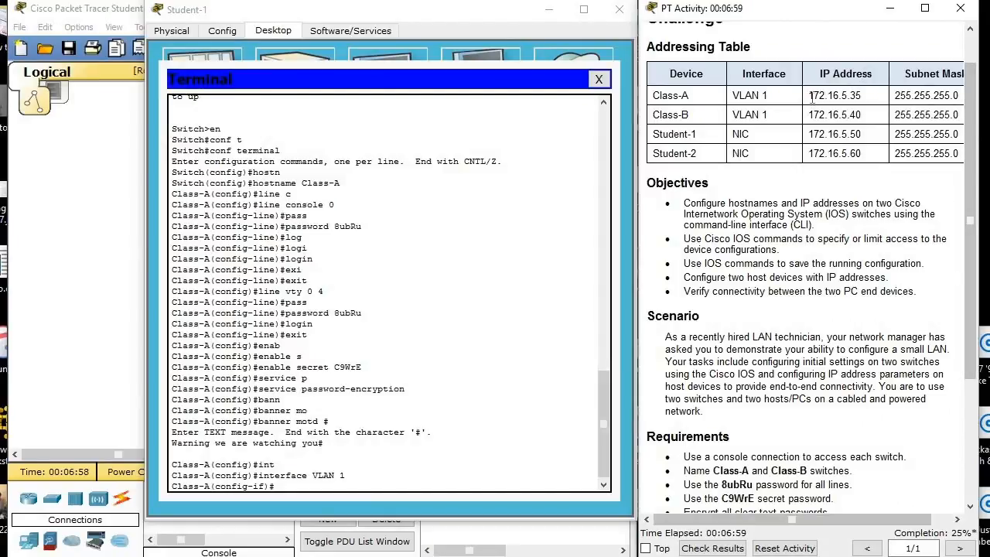
{"action": "left_click_drag", "start_coordinate": [809, 95], "coordinate": [860, 96]}
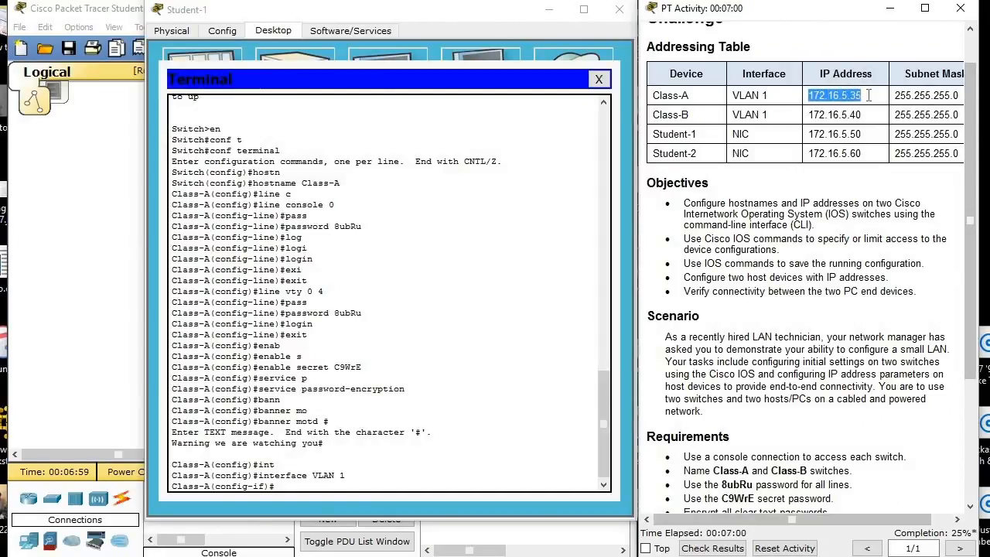
{"action": "left_click", "coordinate": [358, 485]}
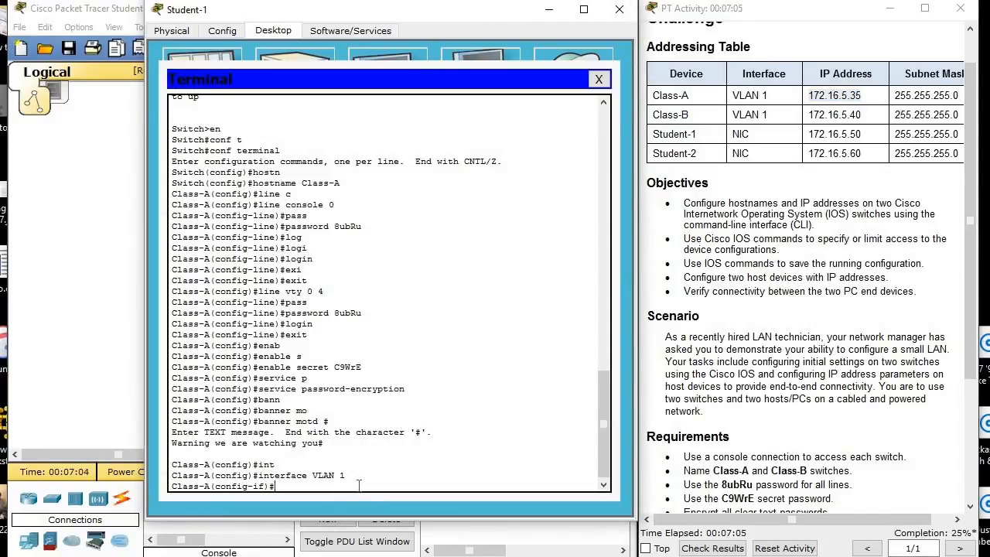
{"action": "type", "text": "ip a"}
{"action": "key", "text": "Tab"}
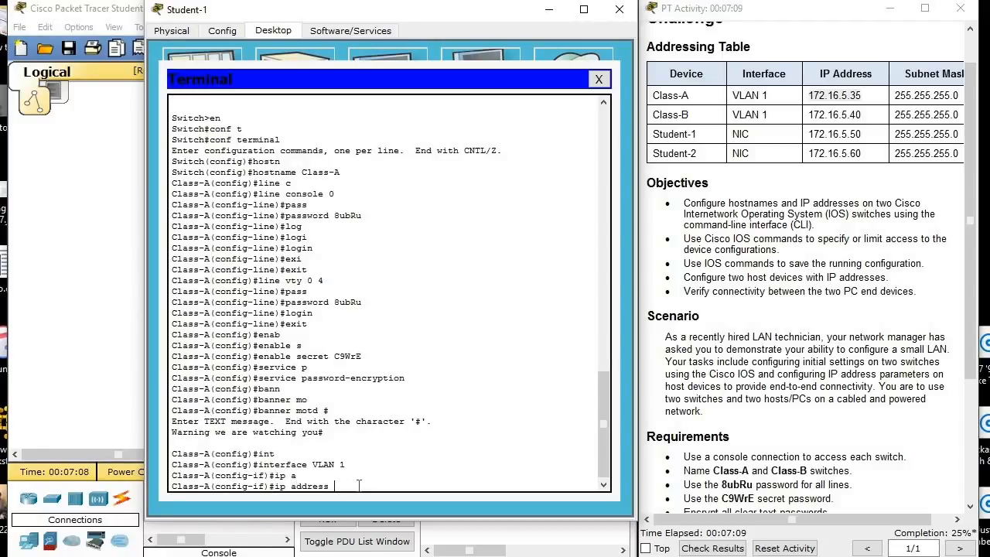
{"action": "type", "text": "172.16"}
{"action": "type", "text": ".5.35 26"}
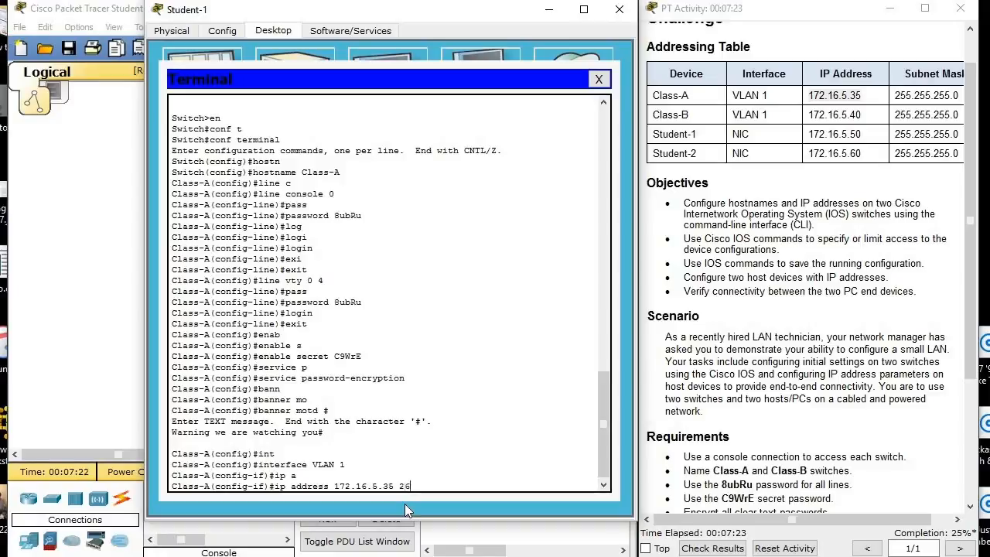
{"action": "key", "text": "BackSpace"}
{"action": "type", "text": "55.255.255.0"}
{"action": "key", "text": "Return"}
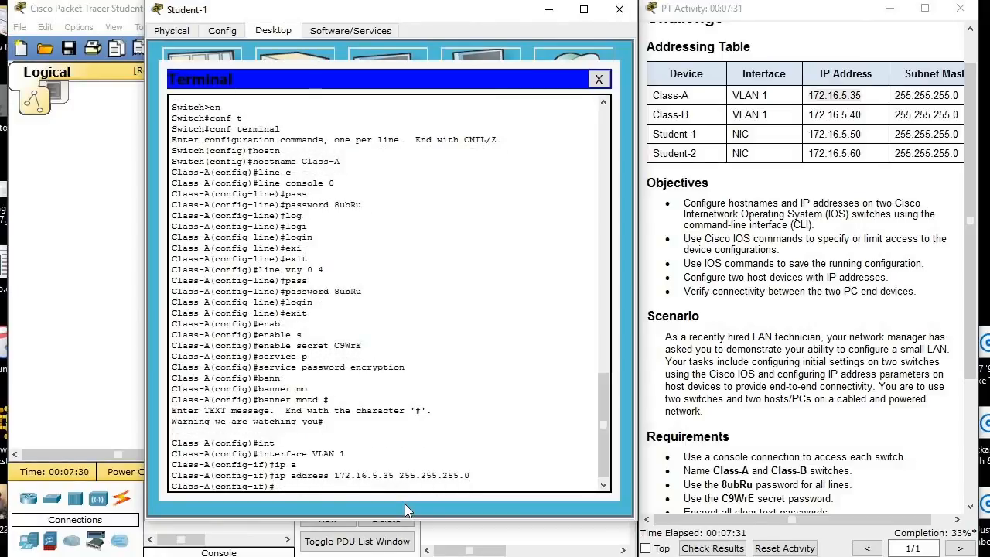
Enable Class-A's VLAN 1 interface with no shutdown and return to privileged EXEC mode.
{"action": "type", "text": "no sh"}
{"action": "key", "text": "Tab"}
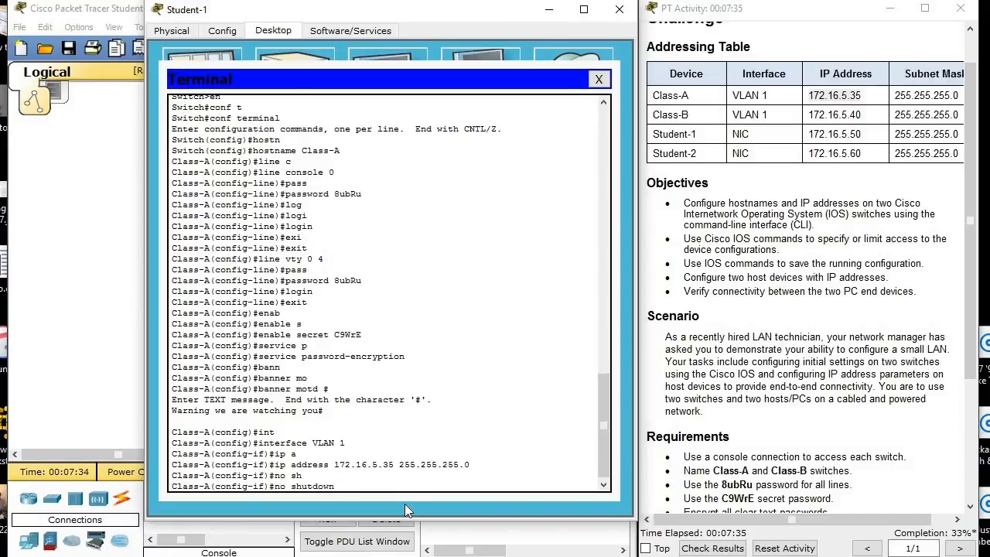
{"action": "key", "text": "Return"}
{"action": "key", "text": "Return"}
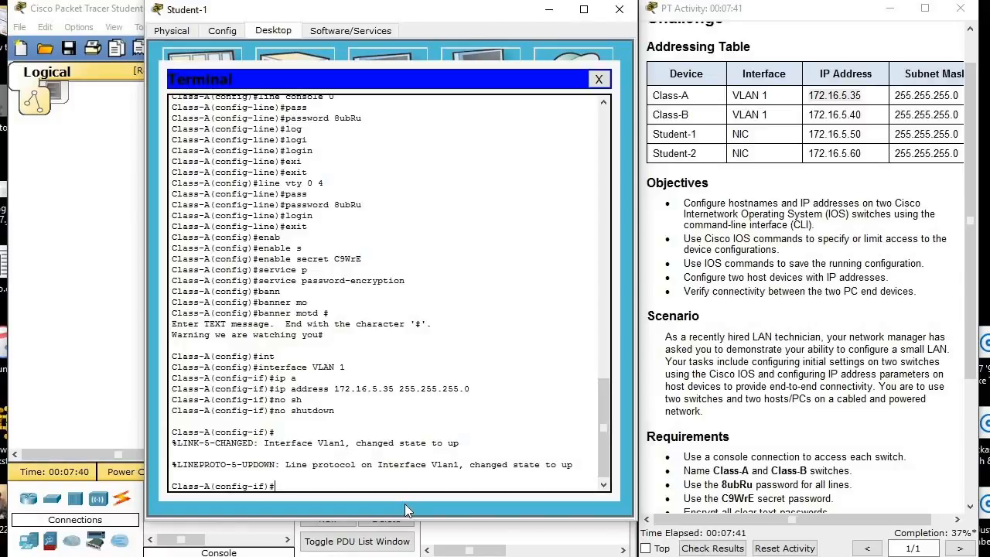
{"action": "type", "text": "end"}
{"action": "key", "text": "Return"}
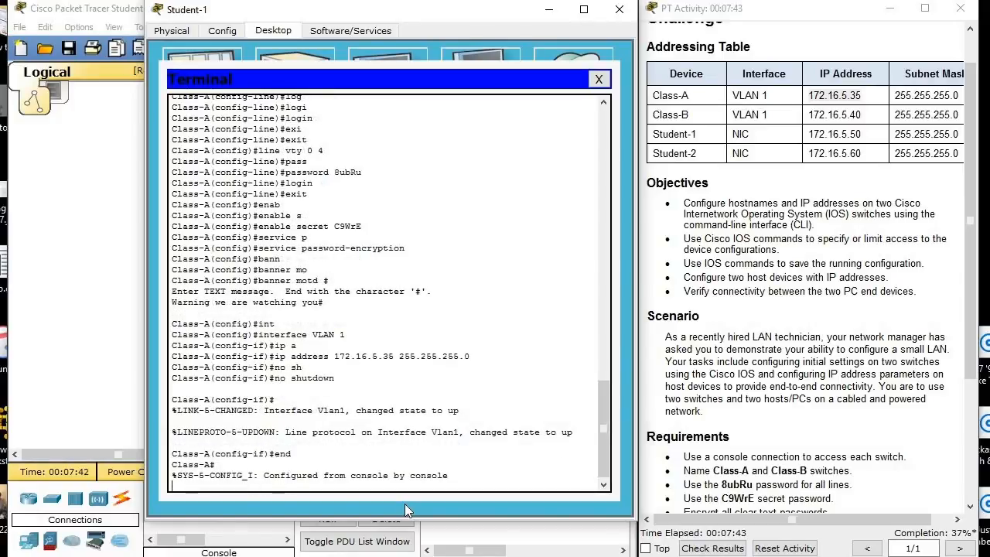
{"action": "key", "text": "Return"}
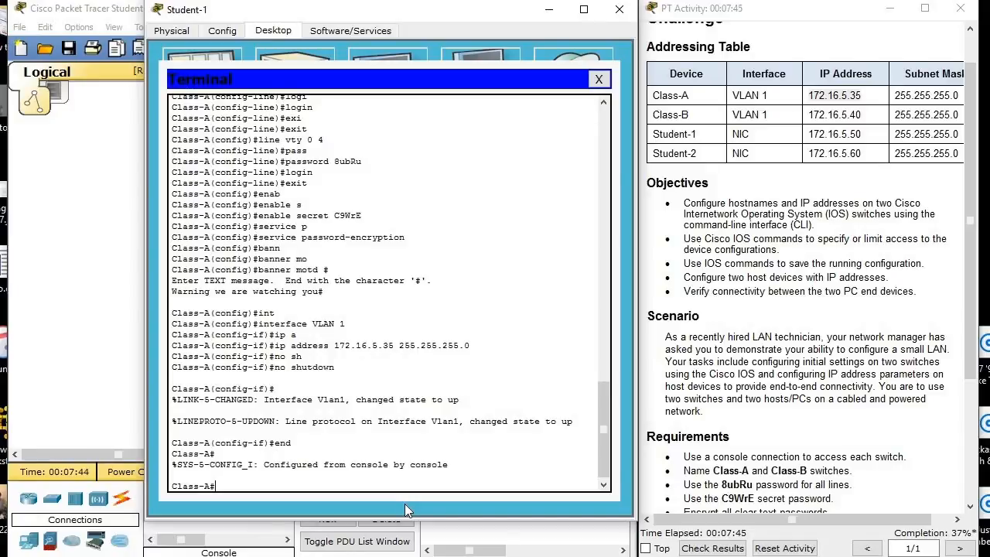
Save Class-A's configuration by copying running-config to startup-config with the default destination filename.
{"action": "type", "text": "copy ru"}
{"action": "key", "text": "Tab"}
{"action": "type", "text": "st"}
{"action": "key", "text": "Tab"}
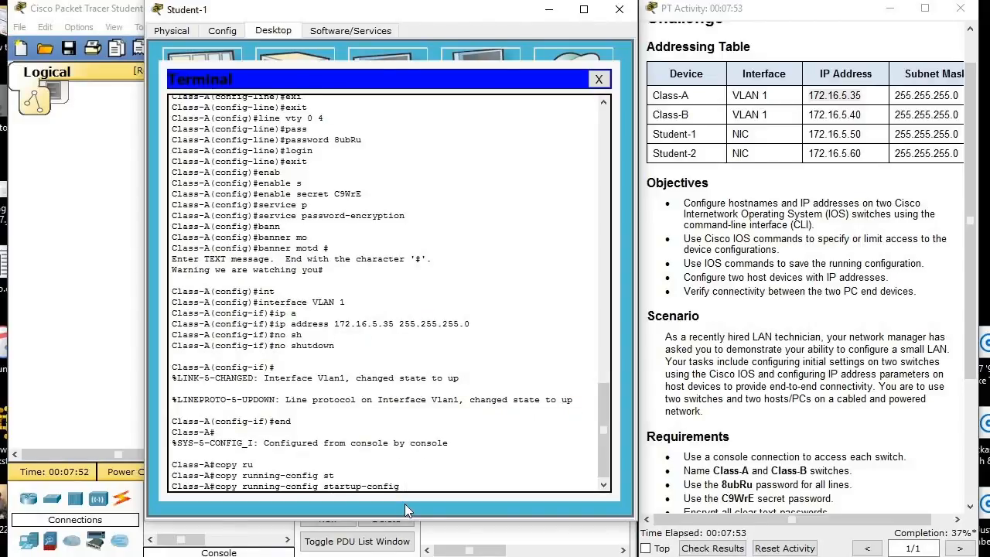
{"action": "key", "text": "Return"}
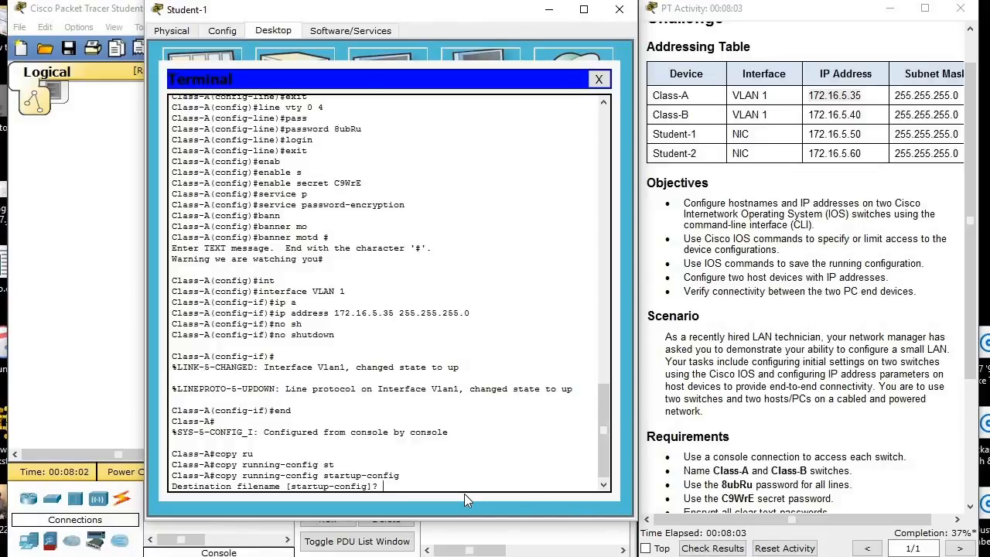
{"action": "key", "text": "Return"}
{"action": "key", "text": "Return"}
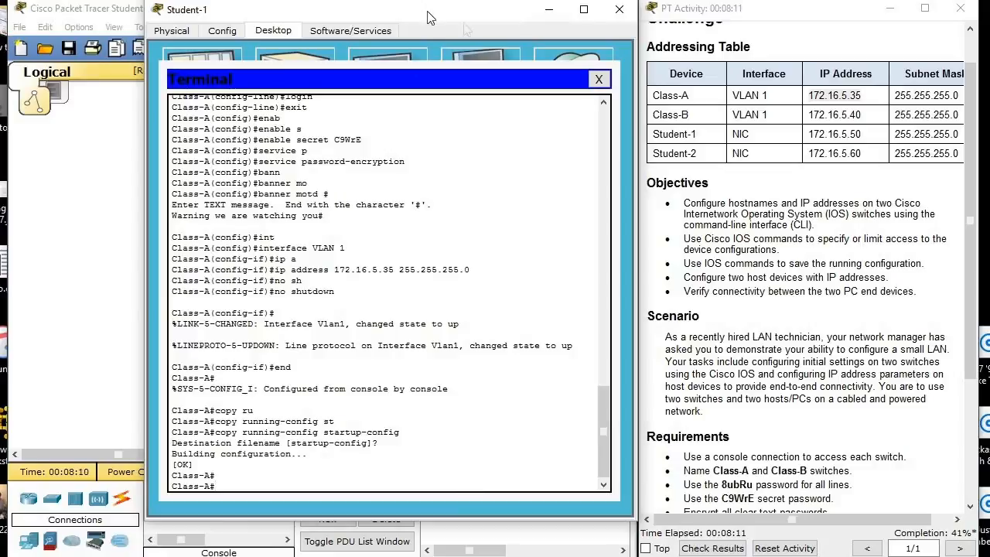
Close the terminal and set Student-1's static IP address to 172.16.5.50 in its IP Configuration.
{"action": "left_click", "coordinate": [598, 79]}
{"action": "left_click", "coordinate": [223, 87]}
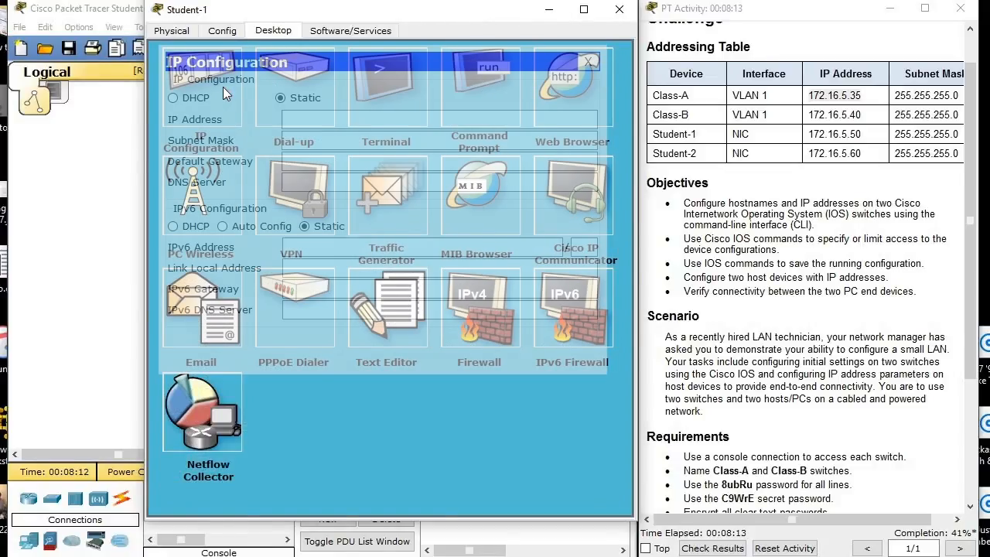
{"action": "left_click", "coordinate": [355, 121]}
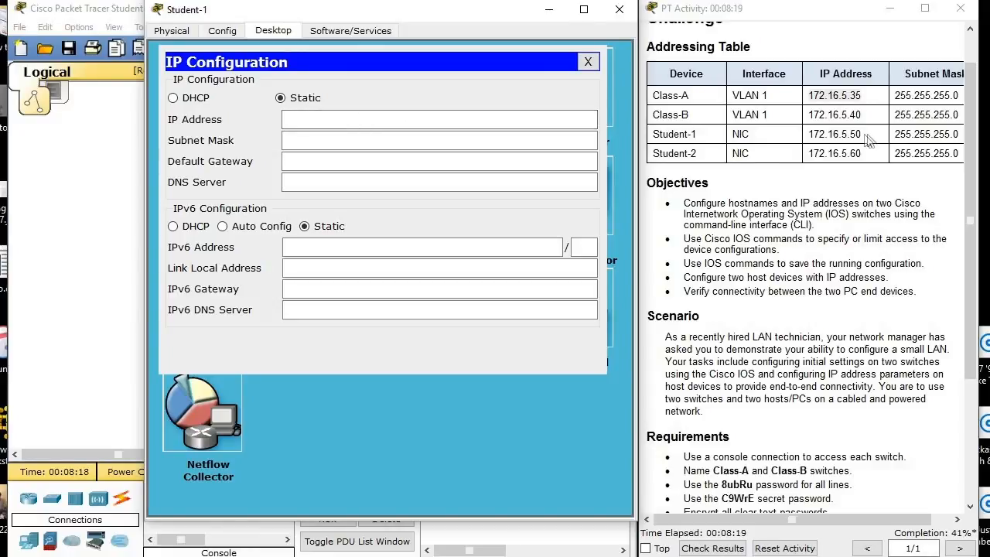
{"action": "left_click_drag", "start_coordinate": [864, 135], "coordinate": [647, 142]}
{"action": "left_click", "coordinate": [319, 121]}
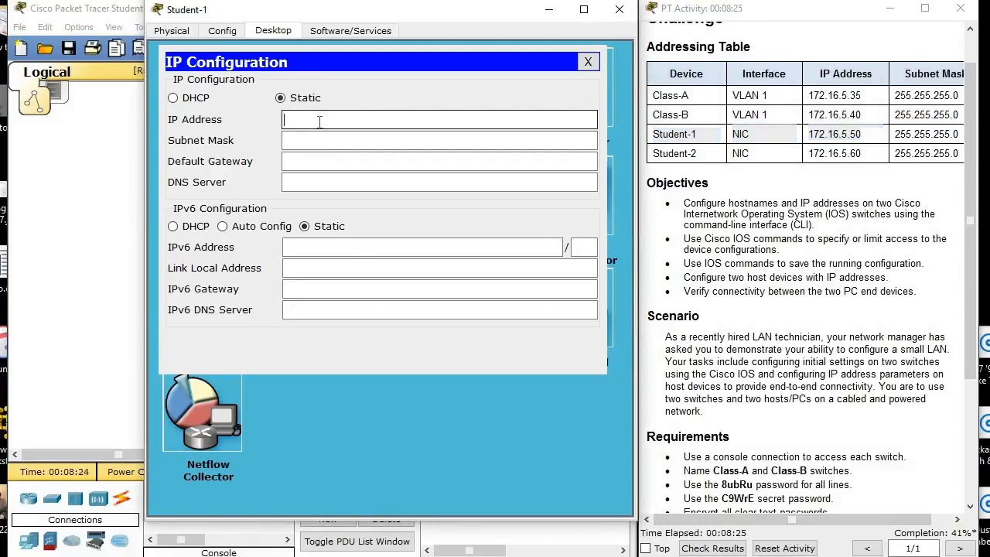
{"action": "type", "text": "172"}
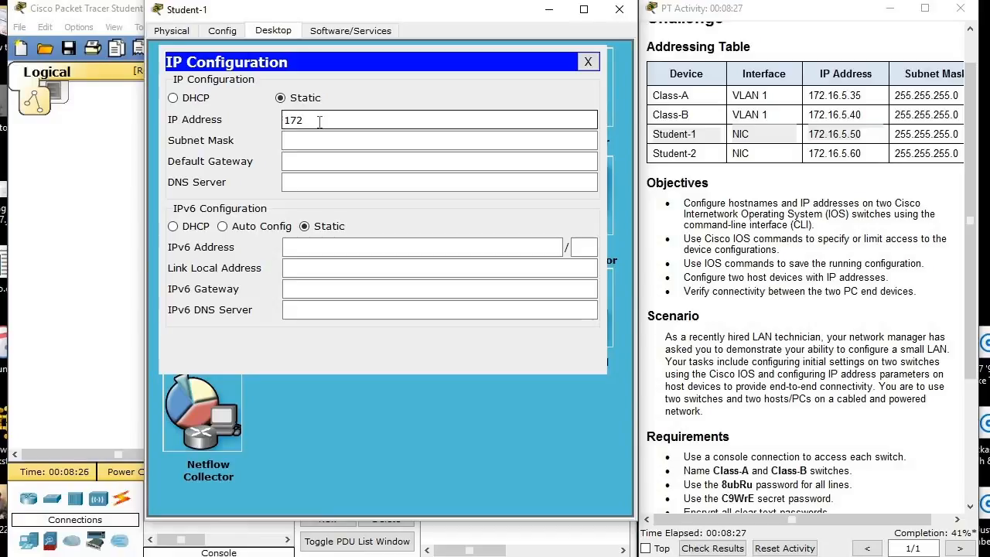
{"action": "type", "text": ".16.5.50"}
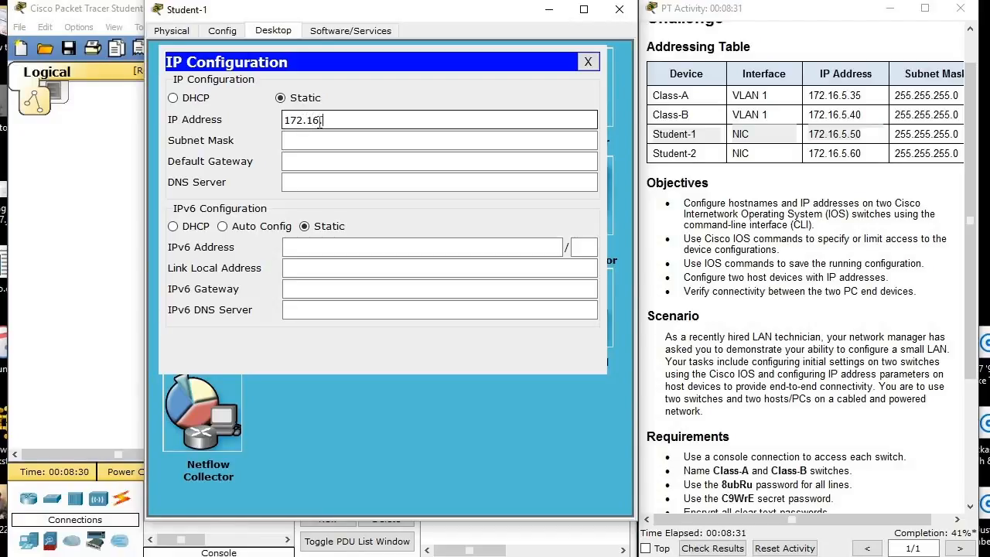
Set Student-1's subnet mask to 255.255.255.0 and close the Student-1 window.
{"action": "left_click", "coordinate": [358, 141]}
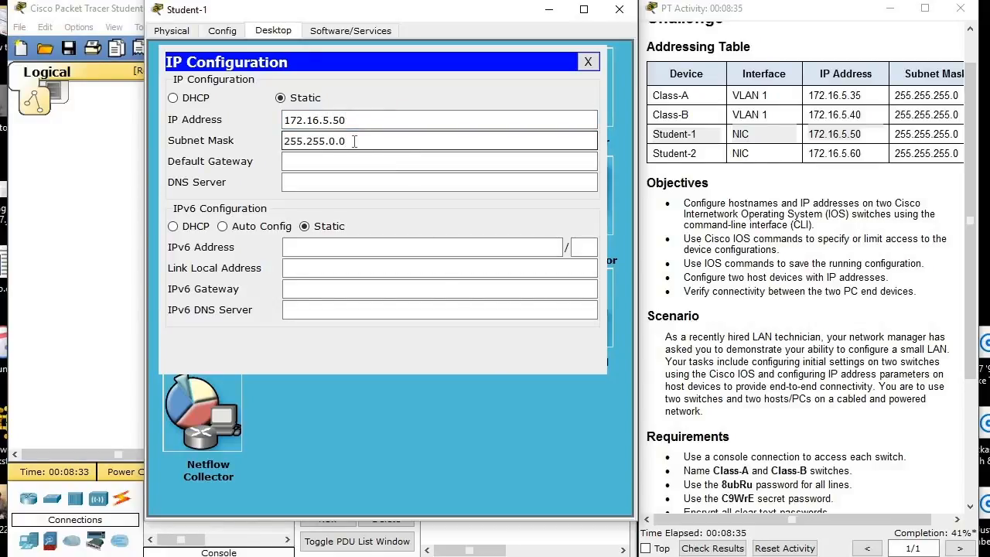
{"action": "key", "text": "Left"}
{"action": "key", "text": "Left"}
{"action": "key", "text": "BackSpace"}
{"action": "type", "text": "255"}
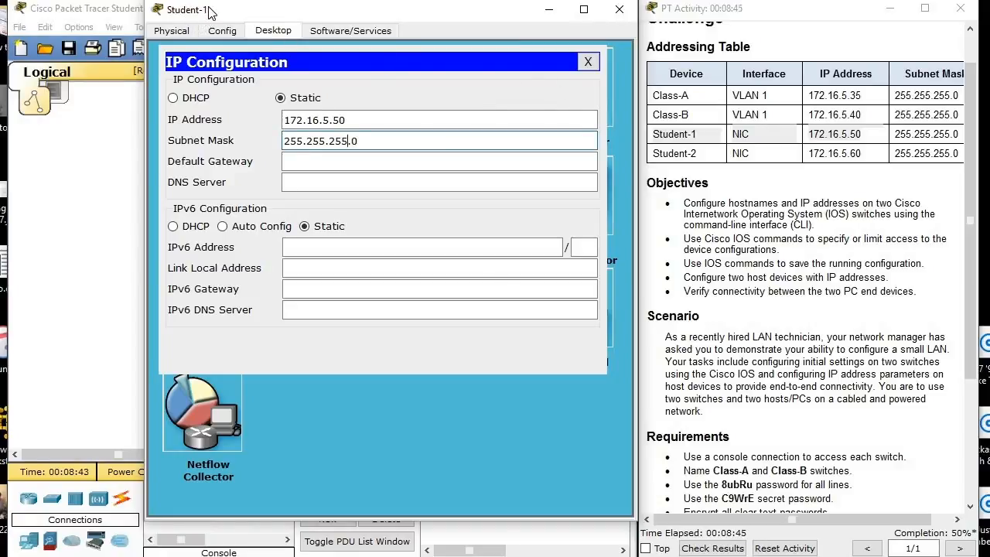
{"action": "left_click", "coordinate": [588, 62]}
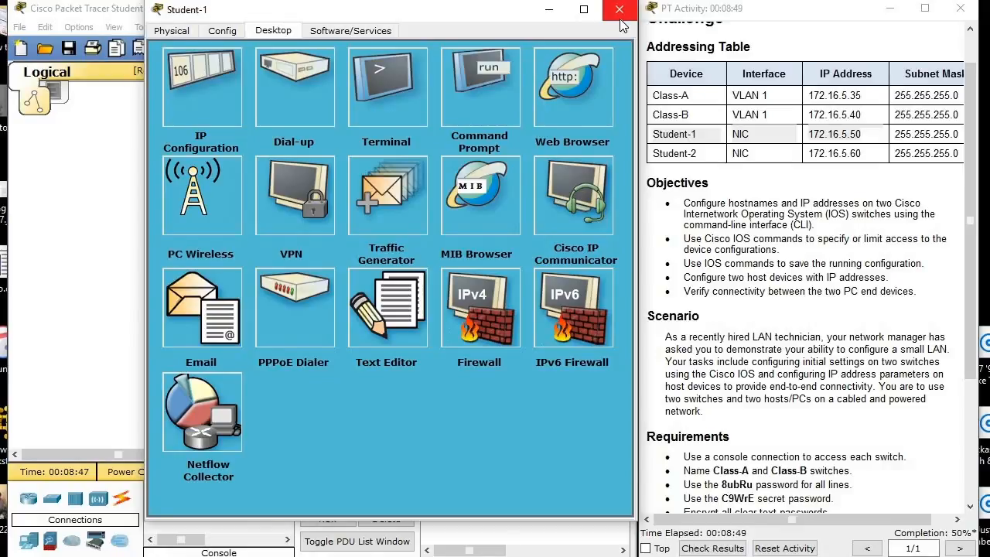
{"action": "left_click", "coordinate": [619, 9]}
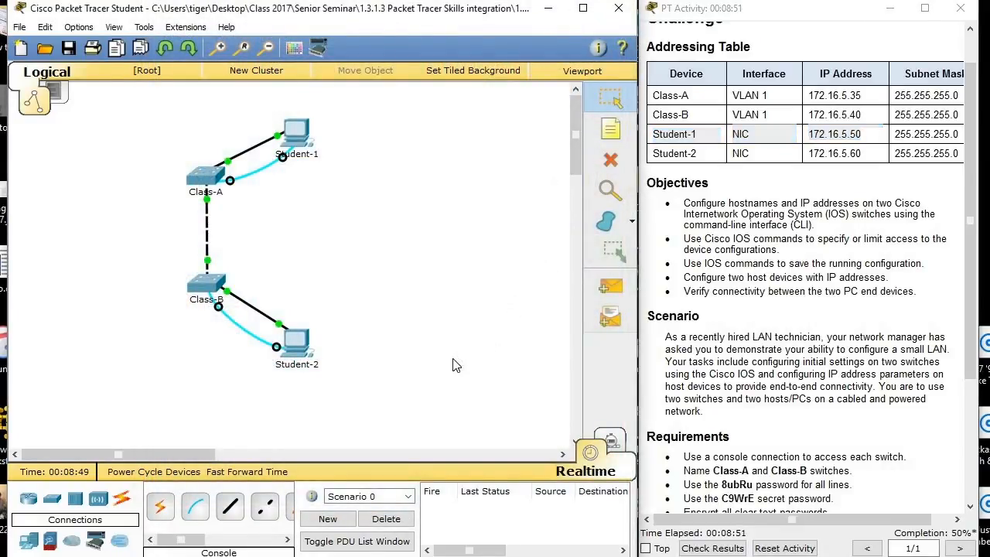
Open a terminal on Student-2 with the default port settings, and reposition and enlarge its window beside the instructions.
{"action": "left_click", "coordinate": [306, 348]}
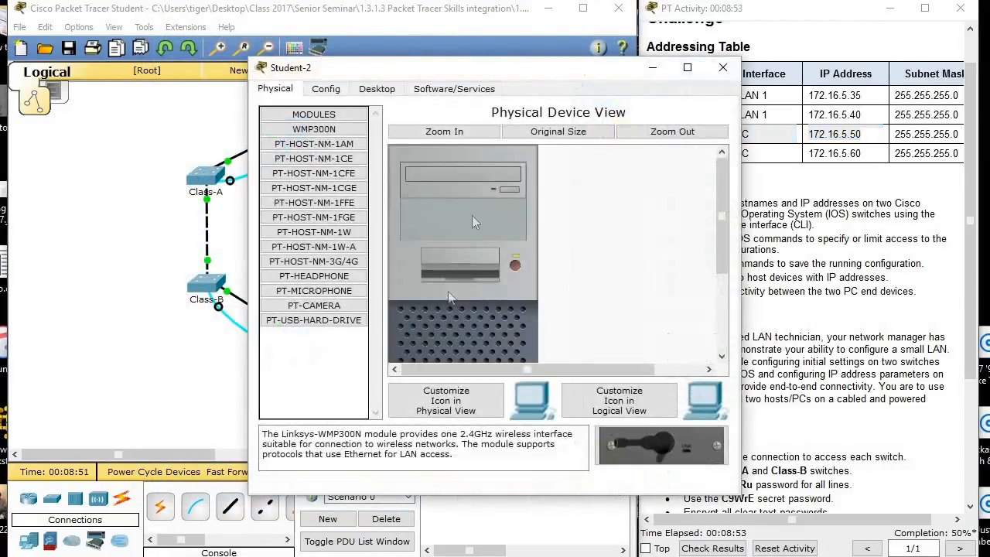
{"action": "left_click", "coordinate": [377, 88]}
{"action": "left_click", "coordinate": [508, 145]}
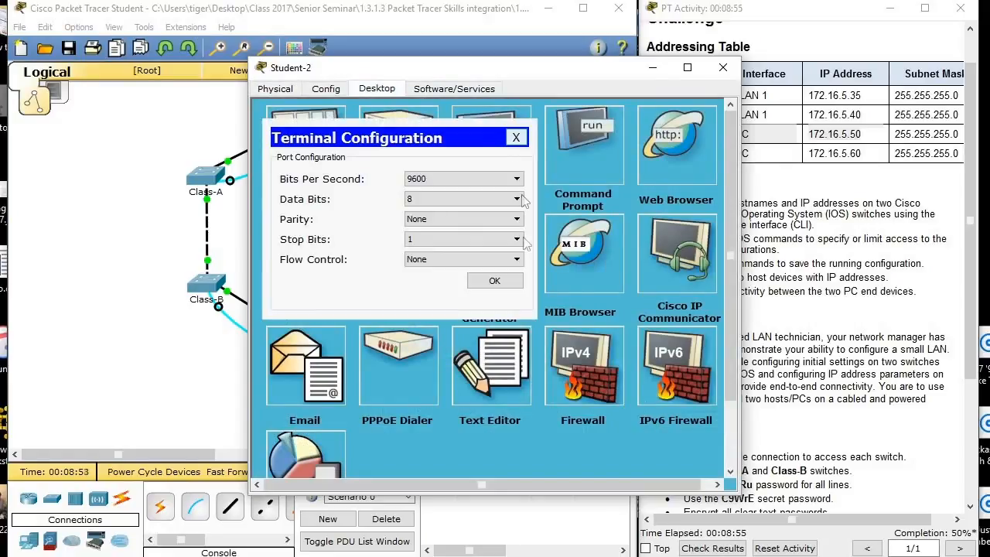
{"action": "left_click", "coordinate": [510, 281]}
{"action": "left_click_drag", "start_coordinate": [541, 72], "coordinate": [447, 22]}
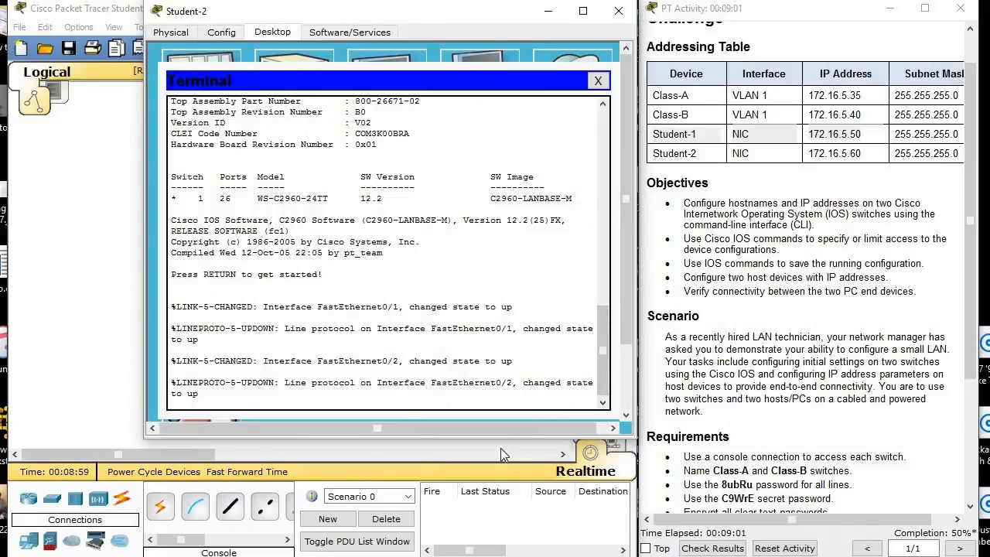
{"action": "left_click_drag", "start_coordinate": [500, 438], "coordinate": [501, 502]}
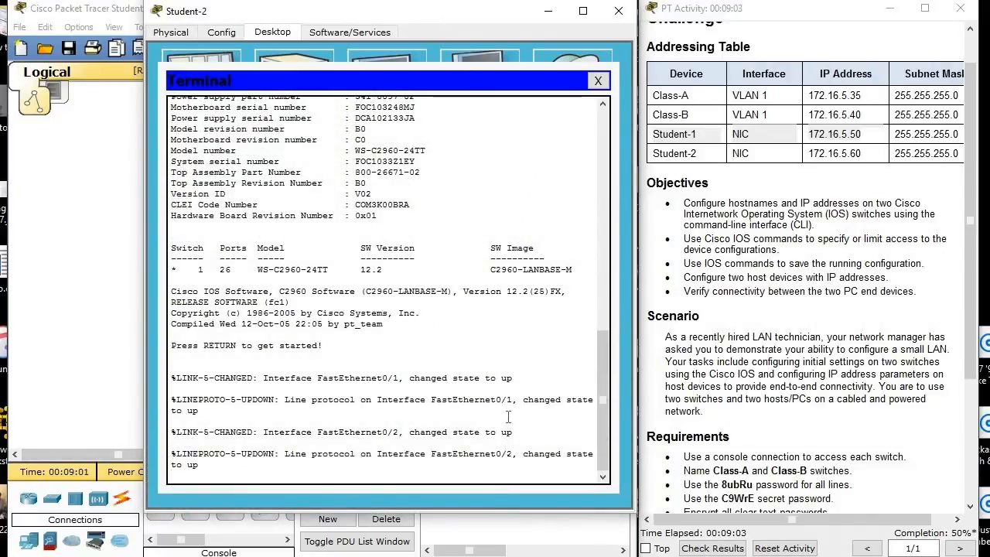
Start the console session on the second switch and enter privileged EXEC mode.
{"action": "key", "text": "Return"}
{"action": "type", "text": "e"}
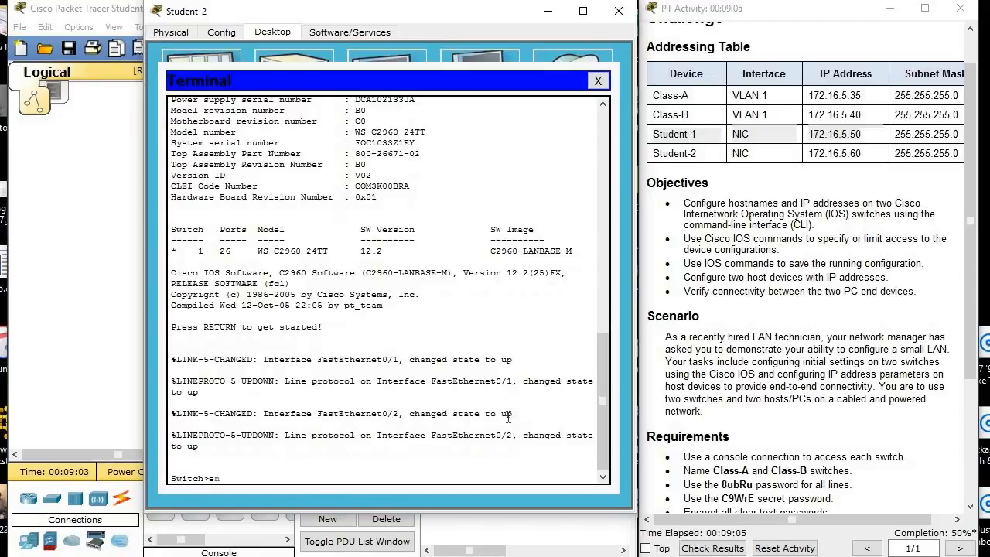
{"action": "type", "text": "n"}
{"action": "key", "text": "Return"}
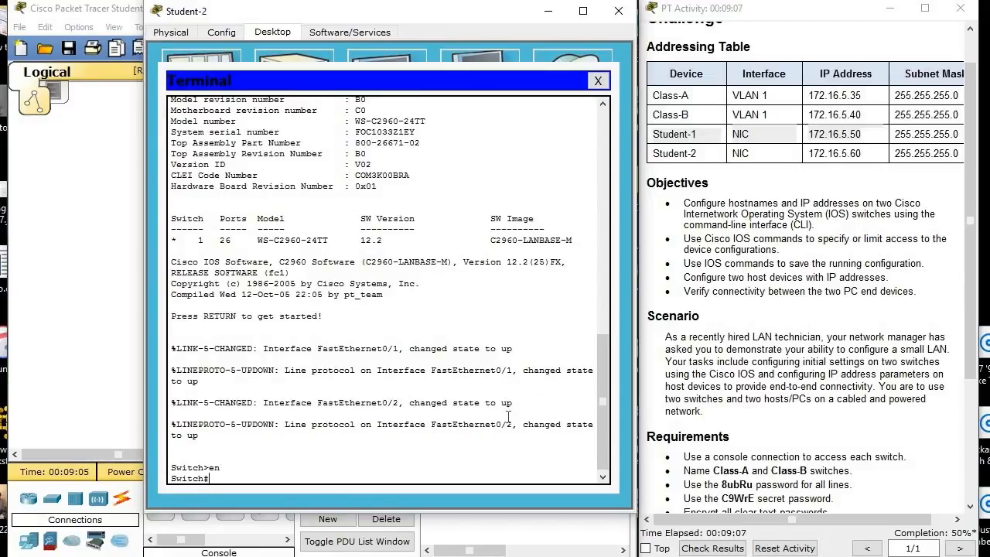
Enter global configuration mode on the second switch with conf t.
{"action": "type", "text": "con f t"}
{"action": "key", "text": "Tab"}
{"action": "key", "text": "BackSpace"}
{"action": "key", "text": "BackSpace"}
{"action": "key", "text": "BackSpace"}
{"action": "key", "text": "BackSpace"}
{"action": "key", "text": "BackSpace"}
{"action": "type", "text": "n"}
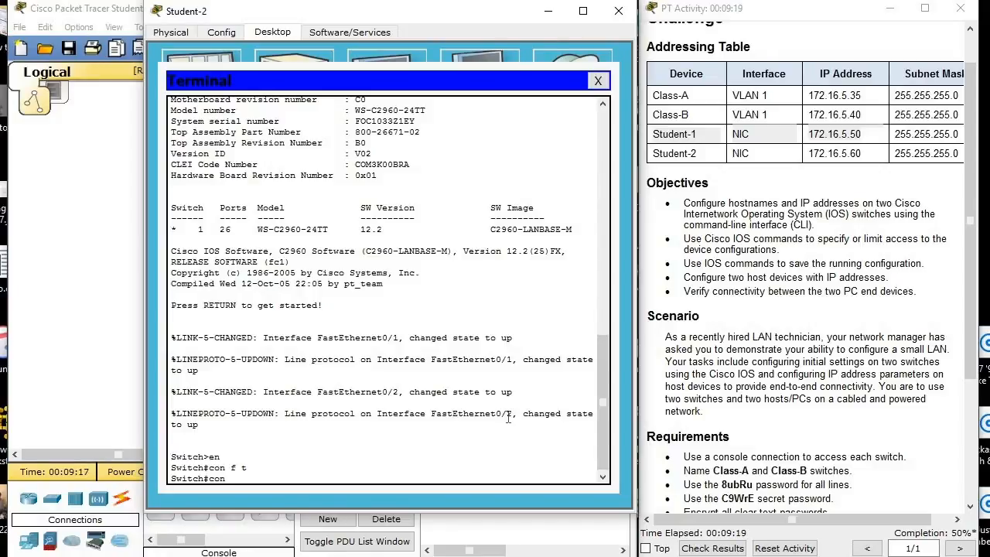
{"action": "type", "text": "f t"}
{"action": "key", "text": "Return"}
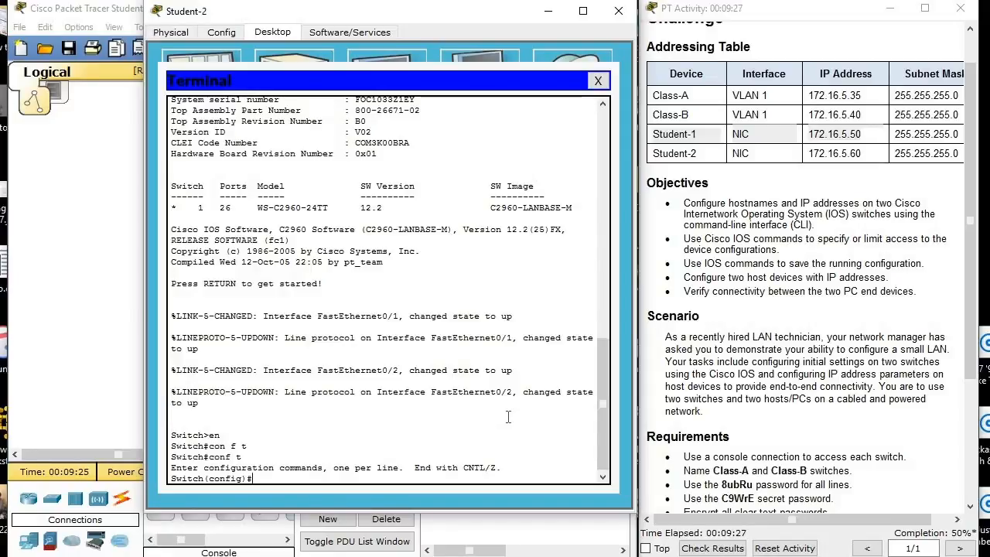
Set the second switch's hostname to Class-B.
{"action": "type", "text": "hos"}
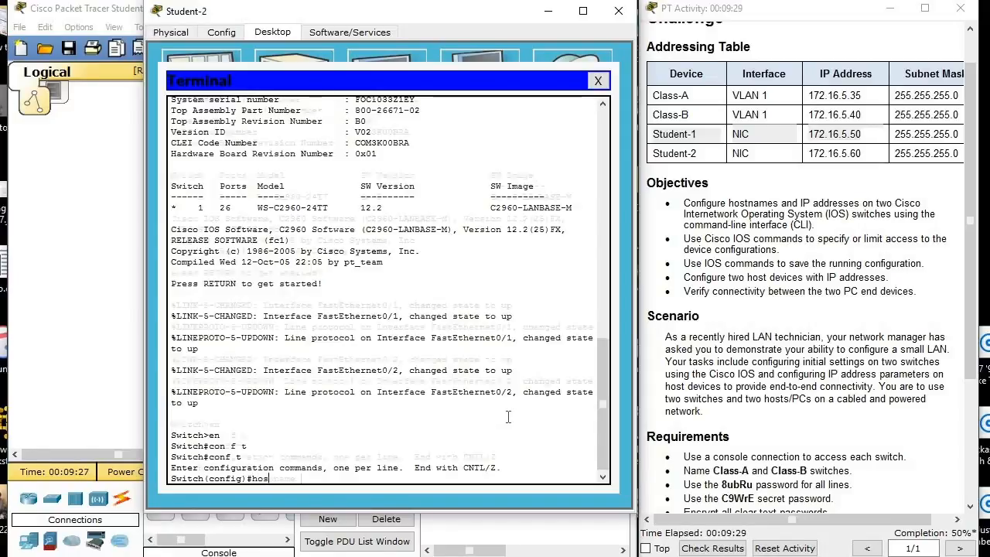
{"action": "key", "text": "Tab"}
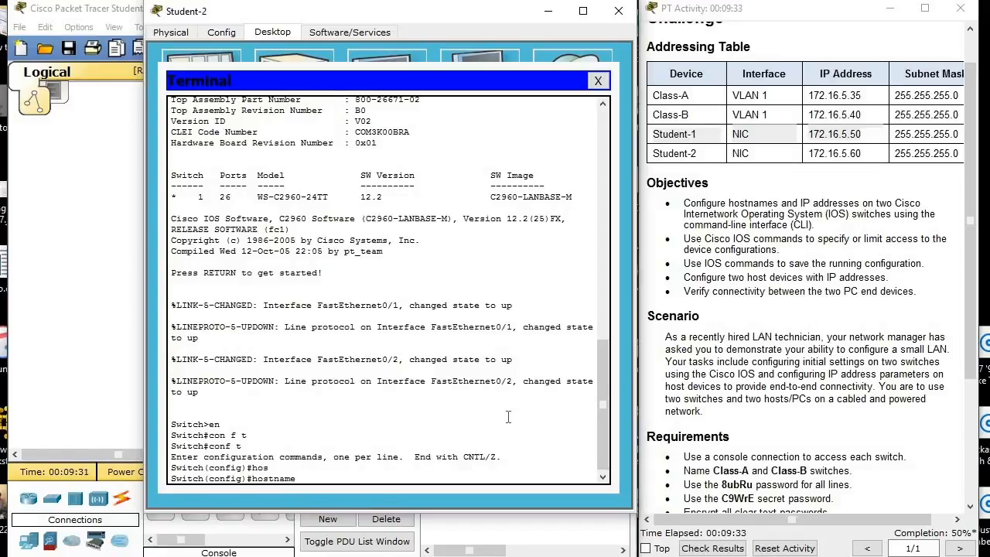
{"action": "type", "text": "Class-B"}
{"action": "key", "text": "Return"}
Enter line configuration mode for console 0 on Class-B.
{"action": "type", "text": "line co"}
{"action": "key", "text": "Tab"}
{"action": "type", "text": "0"}
{"action": "key", "text": "Return"}
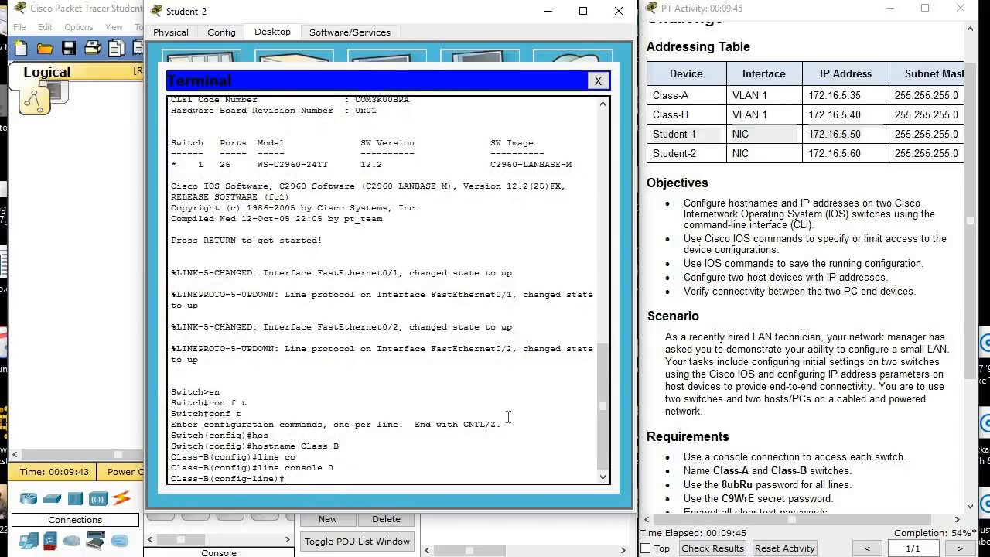
Set the console line password on Class-B to the line password given in the activity requirements.
{"action": "type", "text": "pass"}
{"action": "key", "text": "Tab"}
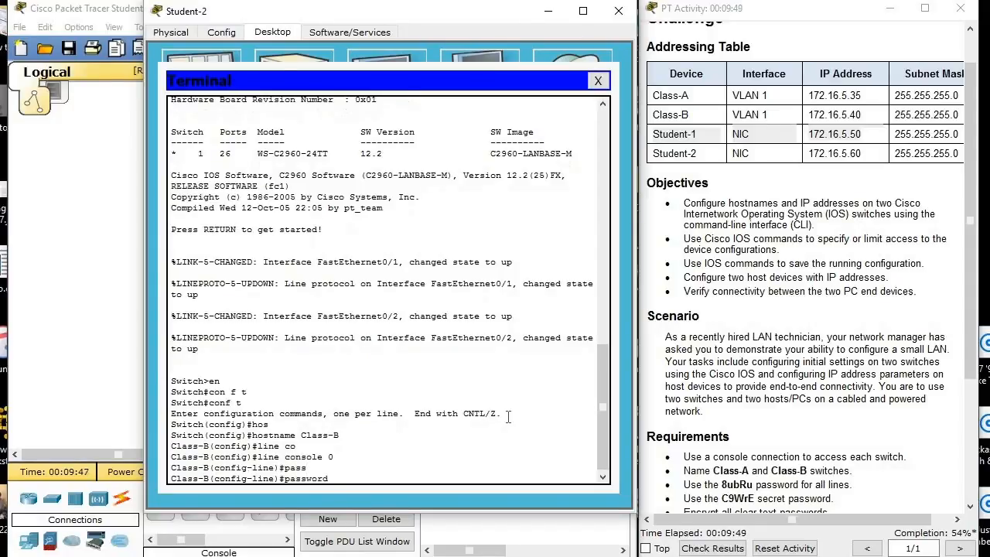
{"action": "key", "text": "Return"}
{"action": "type", "text": "passw"}
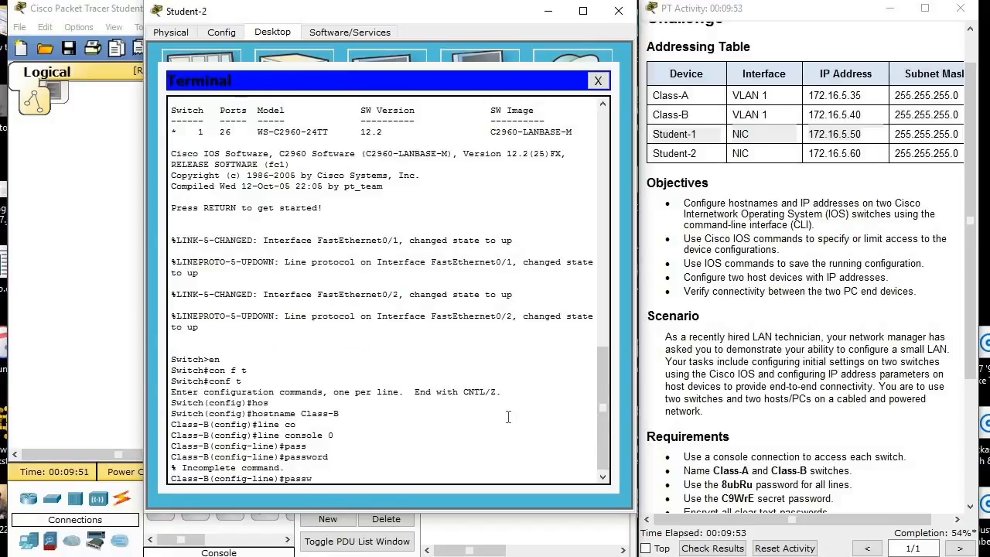
{"action": "key", "text": "Tab"}
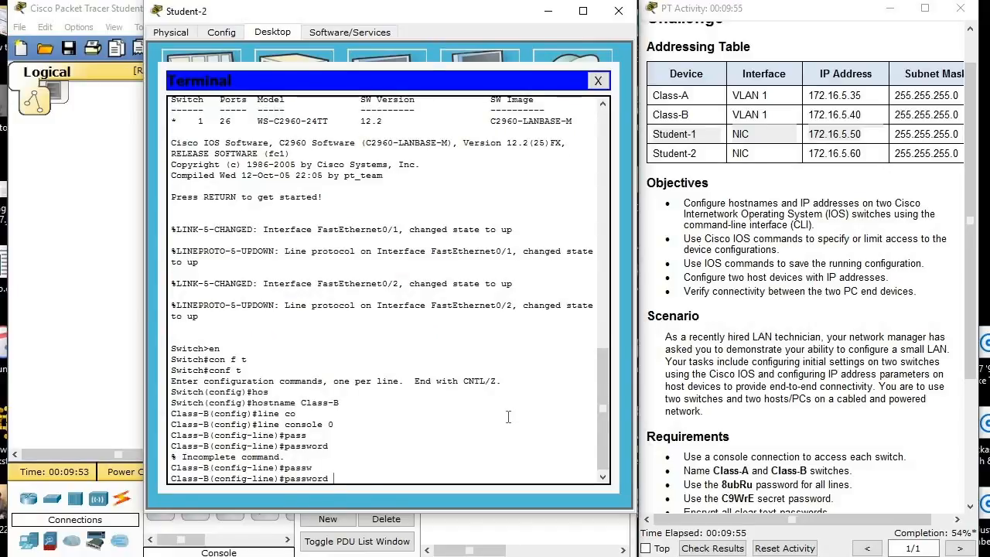
{"action": "scroll", "coordinate": [848, 424], "scroll_direction": "down", "scroll_amount": 1}
{"action": "scroll", "coordinate": [848, 423], "scroll_direction": "down", "scroll_amount": 1}
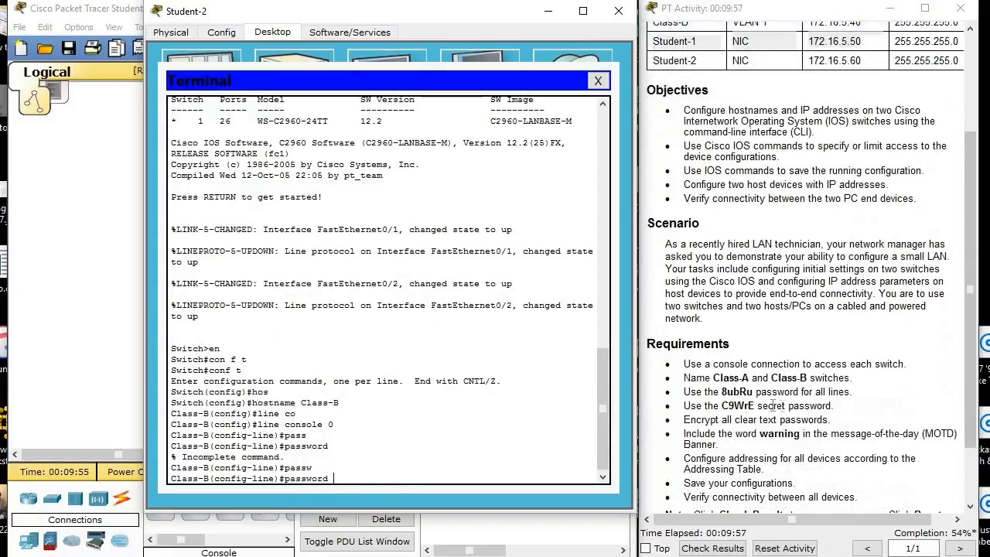
{"action": "left_click_drag", "start_coordinate": [752, 391], "coordinate": [722, 391]}
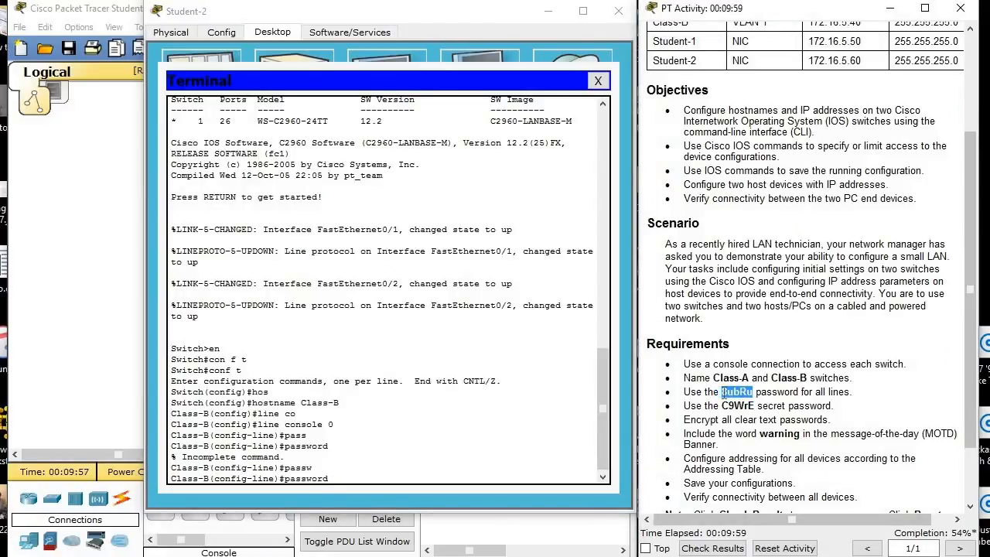
{"action": "left_click", "coordinate": [856, 429]}
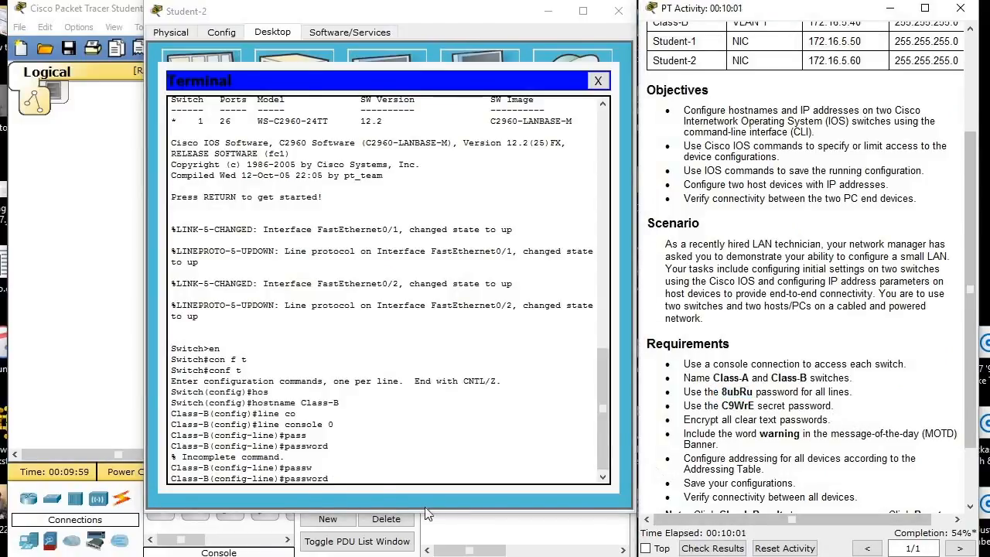
{"action": "left_click", "coordinate": [378, 480]}
{"action": "type", "text": "8ubRu"}
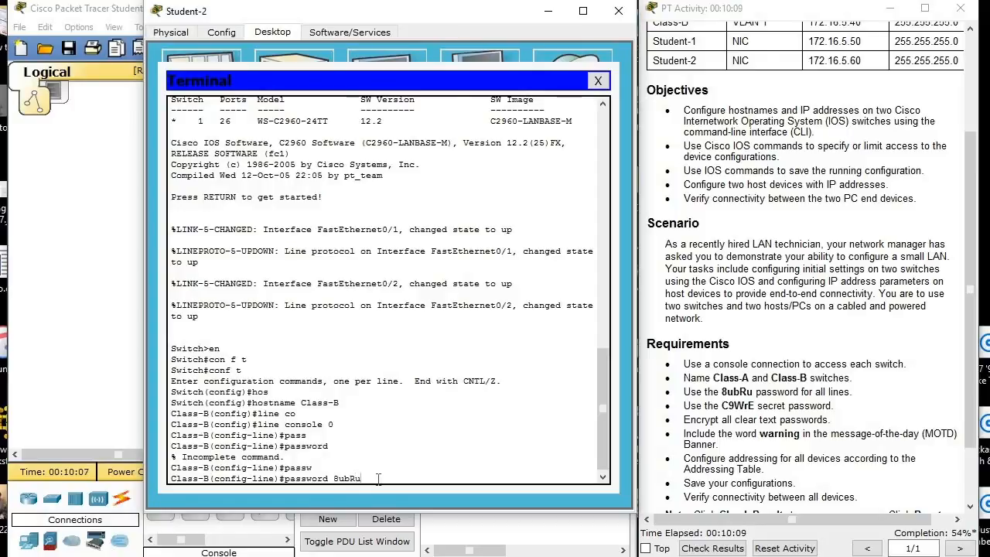
{"action": "key", "text": "Return"}
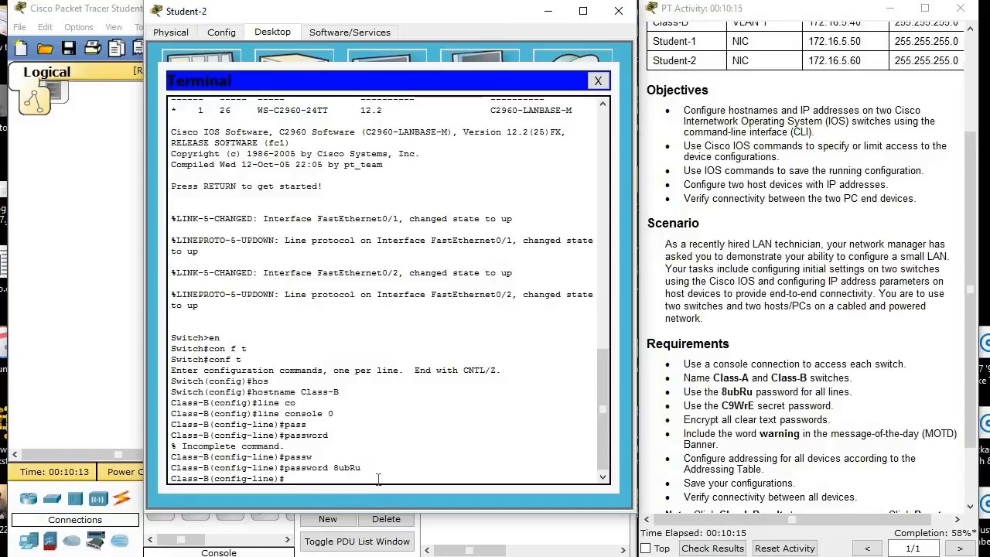
Enable login on the console line and return to global configuration mode.
{"action": "type", "text": "login"}
{"action": "key", "text": "Return"}
{"action": "type", "text": "exit"}
{"action": "key", "text": "Return"}
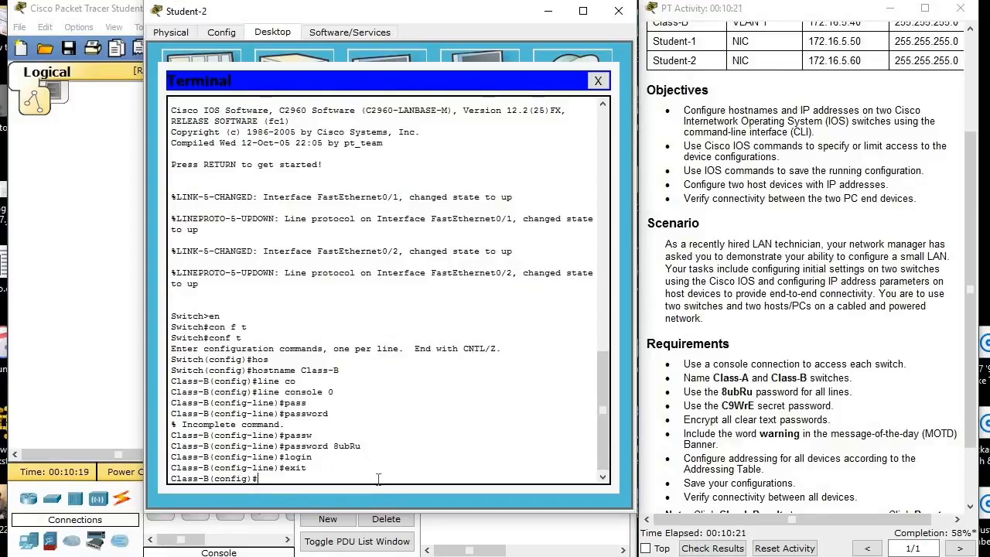
Enter line configuration mode for vty 0 4 on Class-B.
{"action": "type", "text": "line vt"}
{"action": "key", "text": "Tab"}
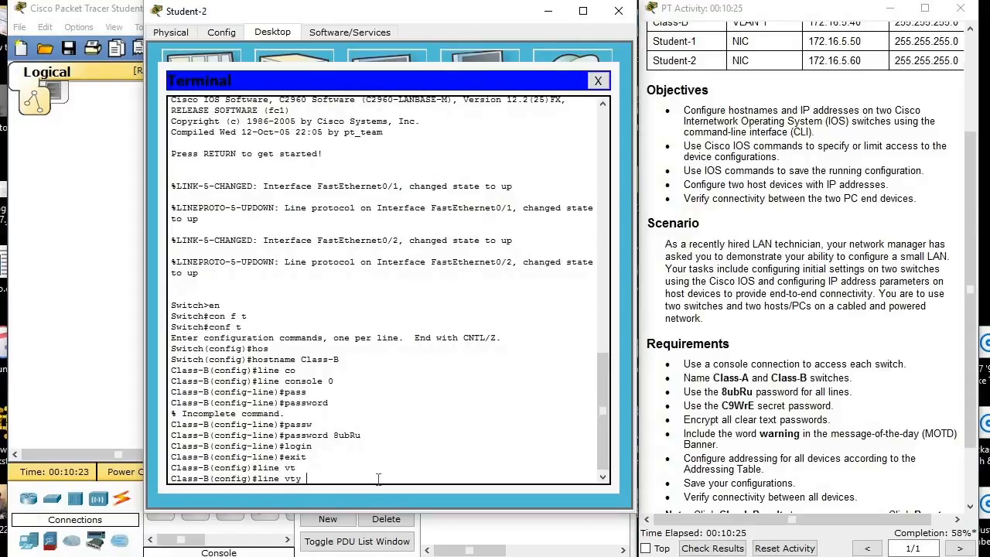
{"action": "type", "text": "0 4"}
{"action": "key", "text": "Return"}
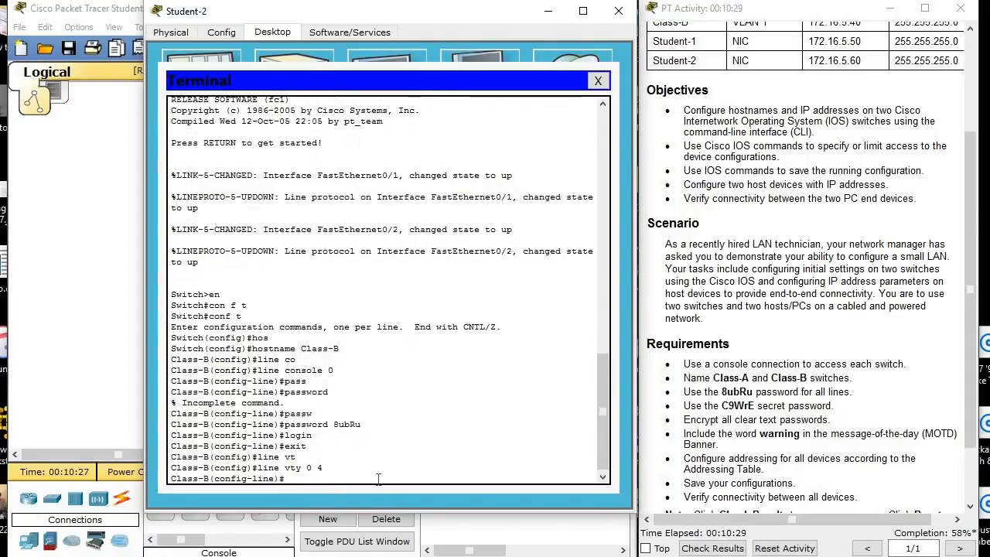
Set the vty line password on Class-B to the required line password.
{"action": "type", "text": "pass"}
{"action": "key", "text": "Tab"}
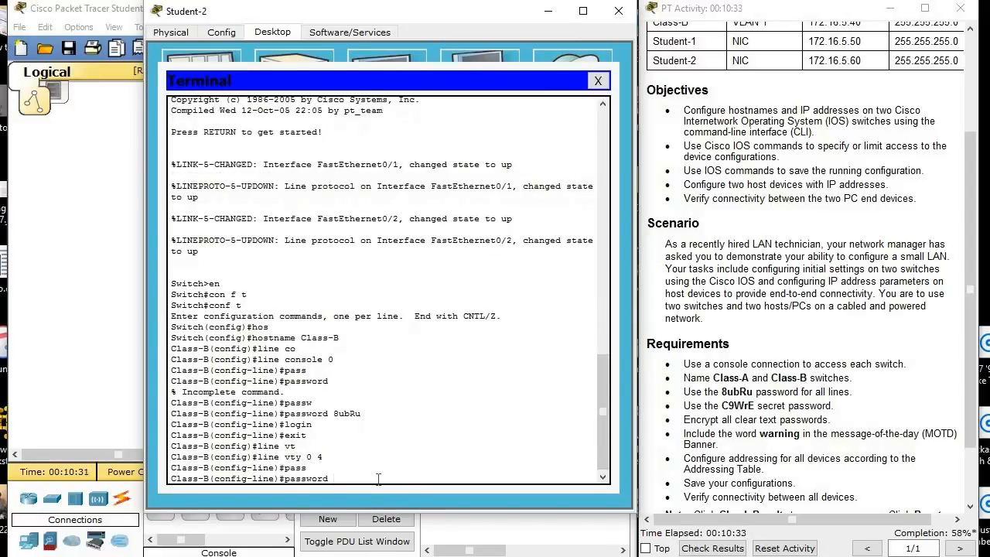
{"action": "type", "text": "8ubRu"}
{"action": "key", "text": "Return"}
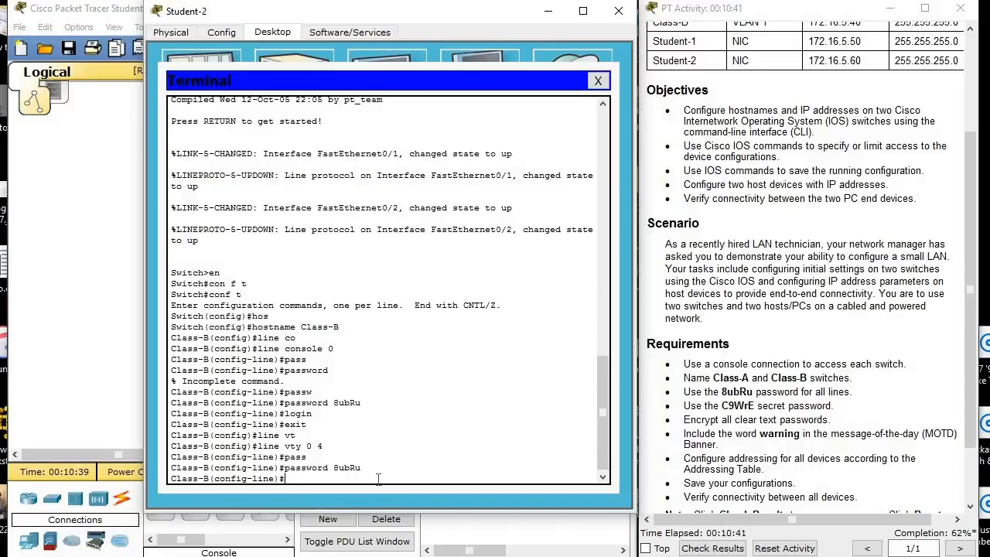
Enable login on the vty lines and return to global configuration mode.
{"action": "type", "text": "login"}
{"action": "key", "text": "Return"}
{"action": "type", "text": "exit"}
{"action": "key", "text": "Return"}
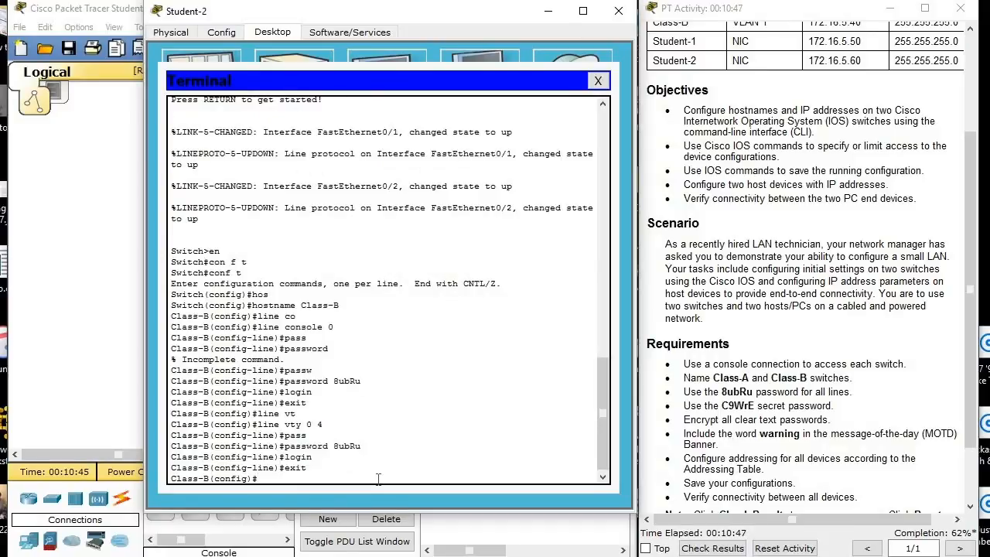
Set the enable secret on Class-B to the secret password given in the activity requirements.
{"action": "type", "text": "ena s"}
{"action": "key", "text": "Tab"}
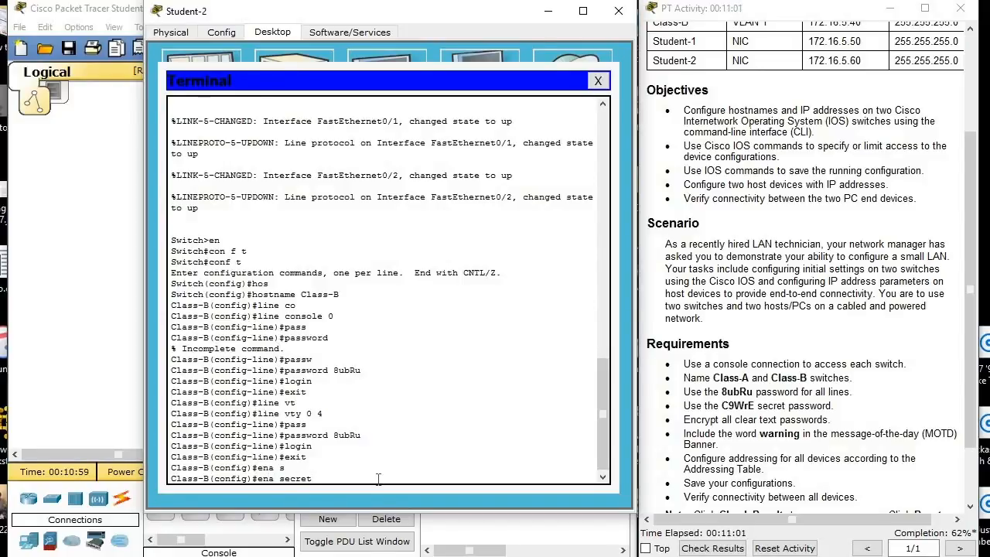
{"action": "key", "text": "Left"}
{"action": "key", "text": "Left"}
{"action": "key", "text": "Left"}
{"action": "key", "text": "Left"}
{"action": "key", "text": "Left"}
{"action": "key", "text": "Left"}
{"action": "key", "text": "Left"}
{"action": "type", "text": "ble"}
{"action": "key", "text": "Right"}
{"action": "key", "text": "Right"}
{"action": "key", "text": "Right"}
{"action": "key", "text": "Right"}
{"action": "left_click_drag", "start_coordinate": [722, 406], "coordinate": [753, 407]}
{"action": "left_click", "coordinate": [853, 458]}
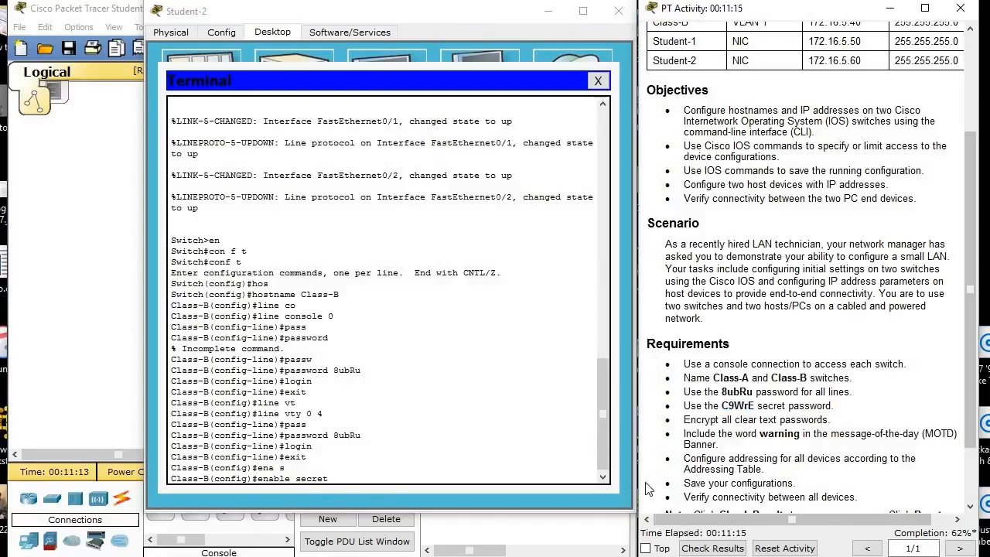
{"action": "left_click", "coordinate": [504, 480]}
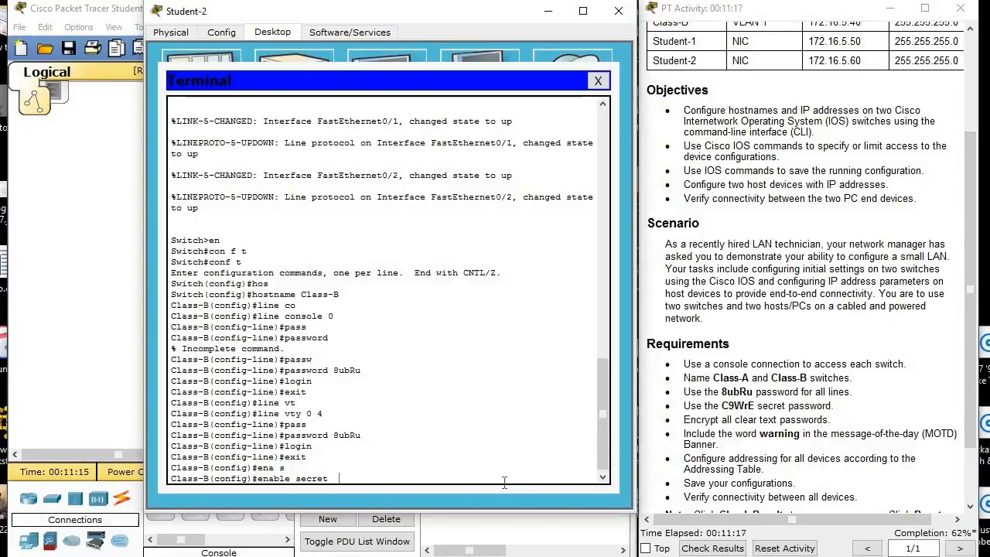
{"action": "type", "text": "9W"}
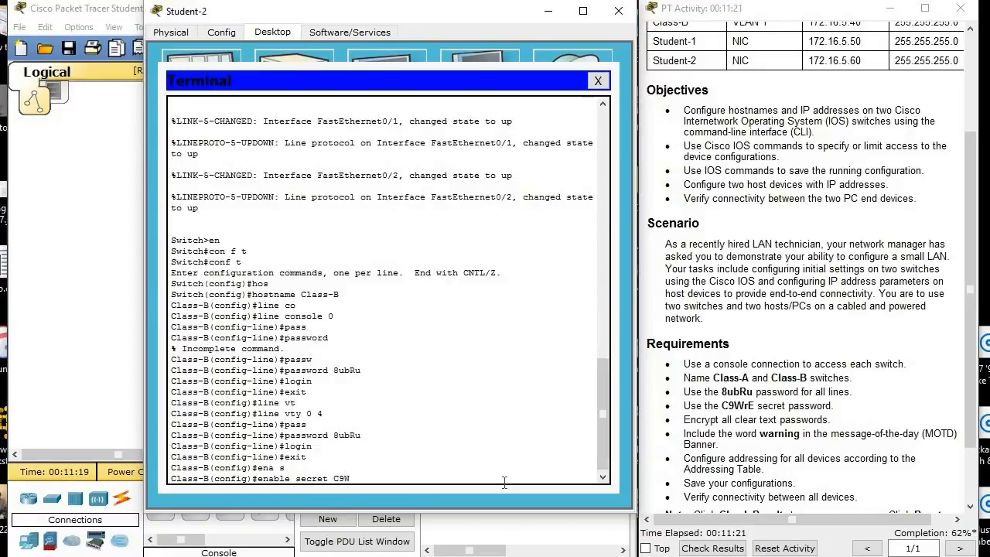
{"action": "type", "text": "rE"}
{"action": "key", "text": "Return"}
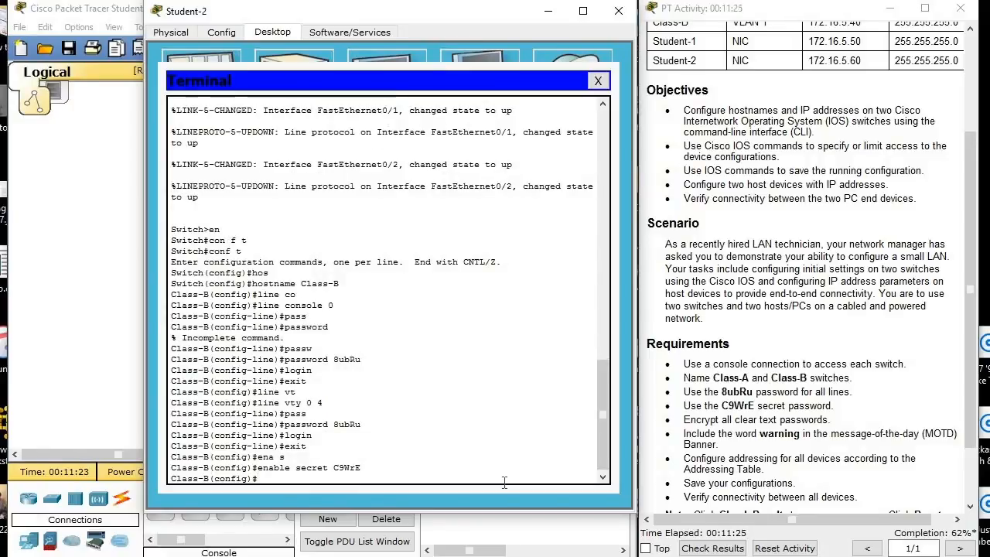
Encrypt all clear-text passwords on Class-B with service password-encryption.
{"action": "type", "text": "serv"}
{"action": "key", "text": "Tab"}
{"action": "type", "text": "p"}
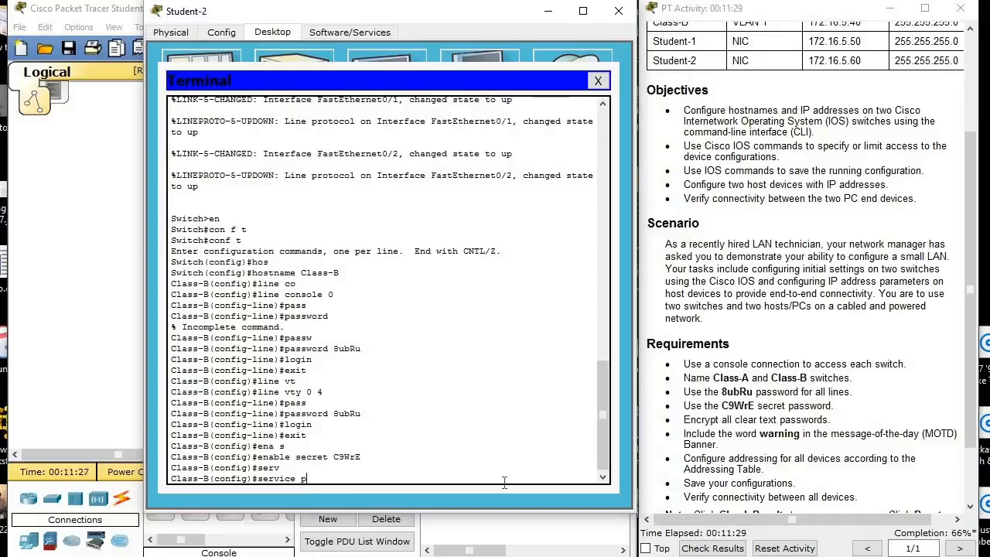
{"action": "key", "text": "BackSpace"}
{"action": "type", "text": "en"}
{"action": "key", "text": "Tab"}
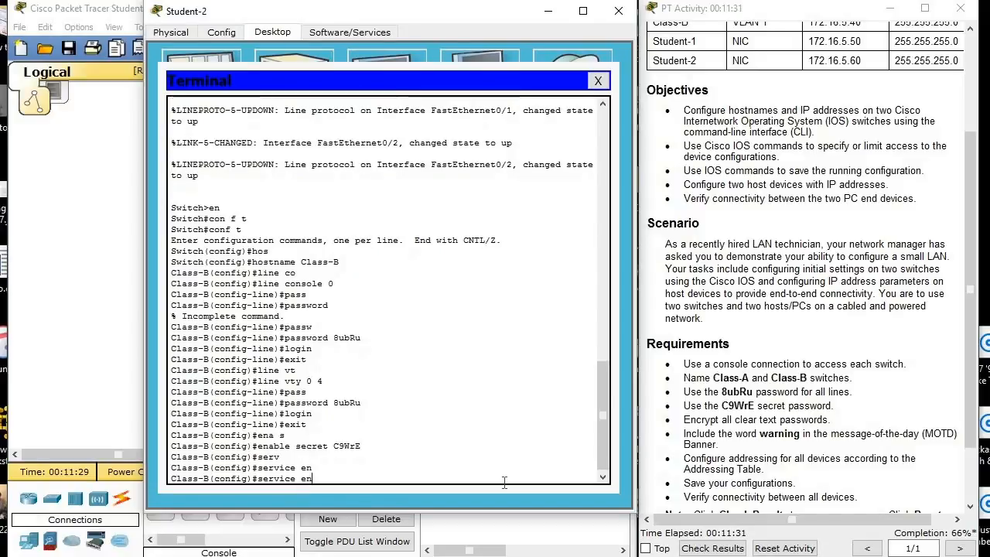
{"action": "key", "text": "BackSpace"}
{"action": "key", "text": "BackSpace"}
{"action": "type", "text": "pa"}
{"action": "key", "text": "Tab"}
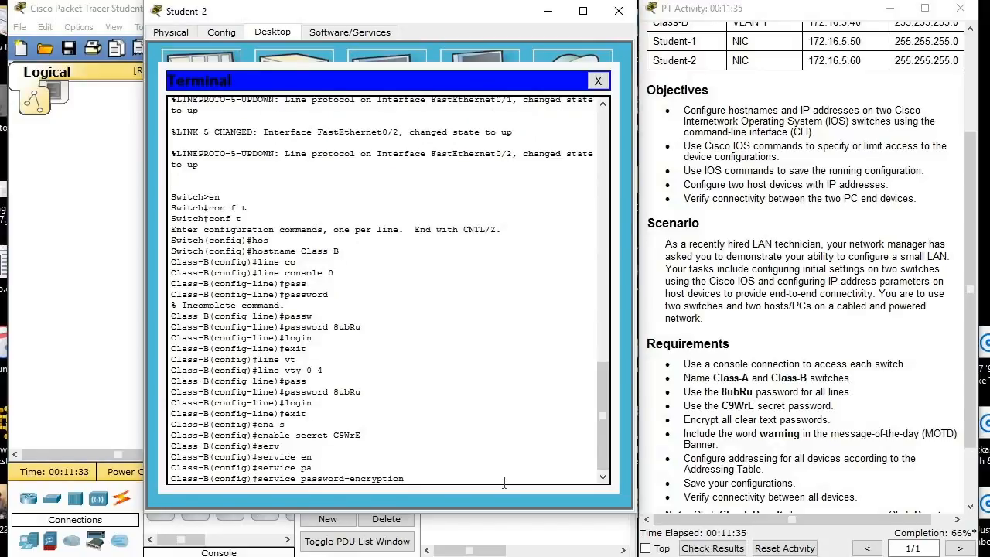
{"action": "key", "text": "Return"}
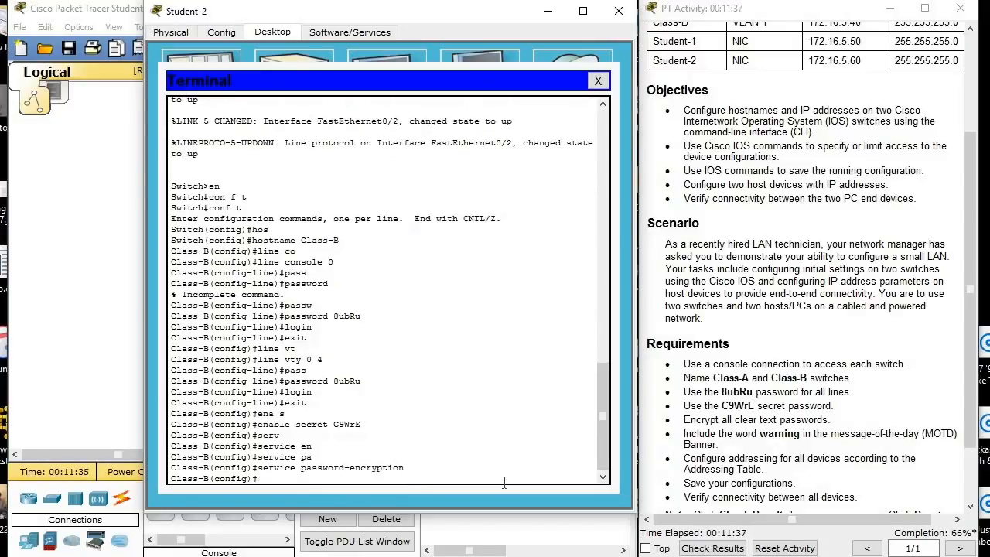
Create a MOTD banner on Class-B reading "Warning you are being watched", using # as the delimiter.
{"action": "type", "text": "ban"}
{"action": "key", "text": "Tab"}
{"action": "type", "text": "m"}
{"action": "key", "text": "Tab"}
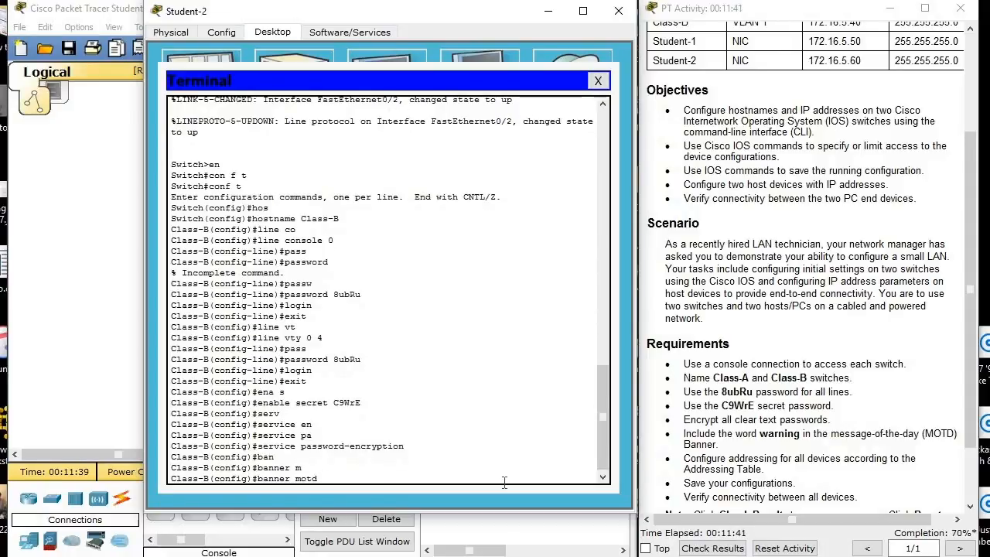
{"action": "type", "text": "#"}
{"action": "key", "text": "Return"}
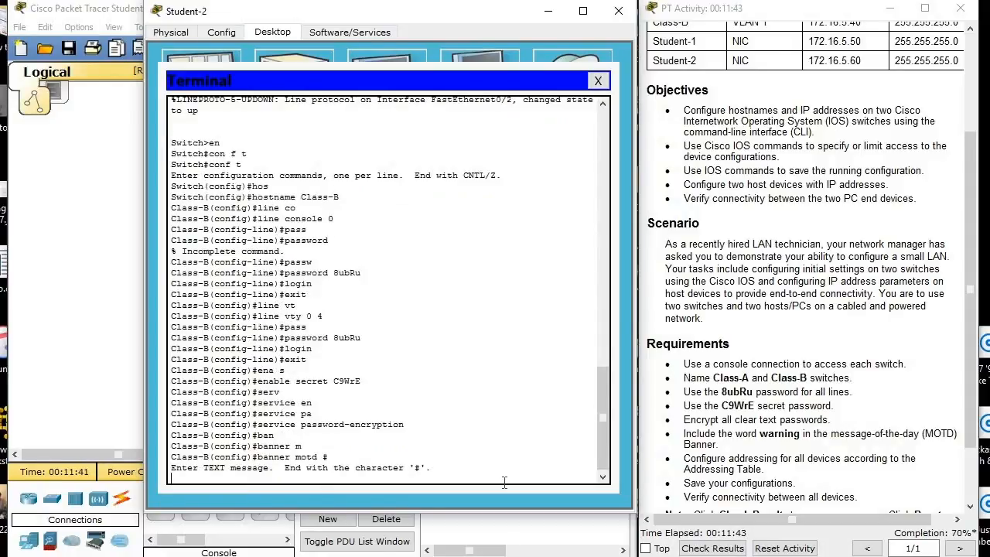
{"action": "type", "text": "Warning"}
{"action": "type", "text": "you are being war"}
{"action": "type", "text": "ched"}
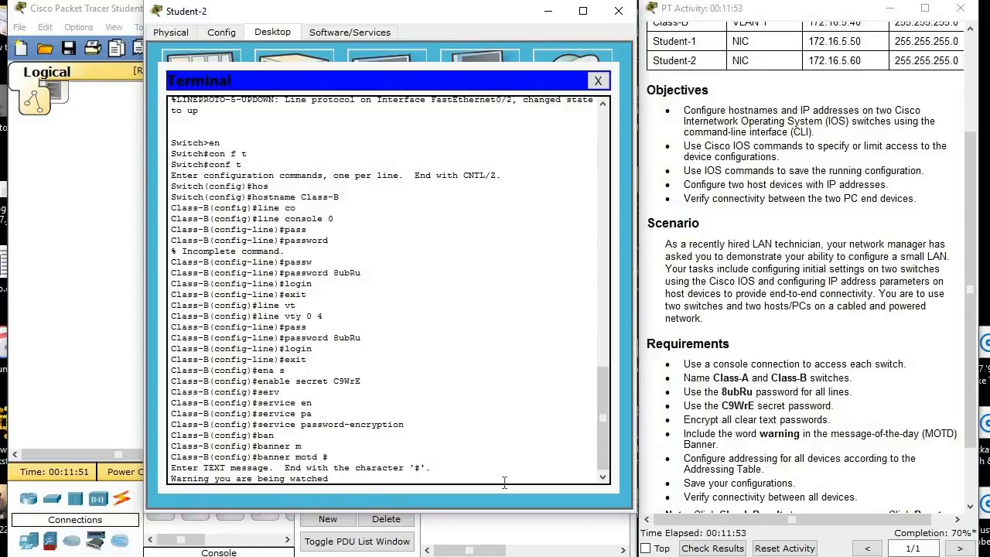
{"action": "type", "text": "#"}
{"action": "key", "text": "Return"}
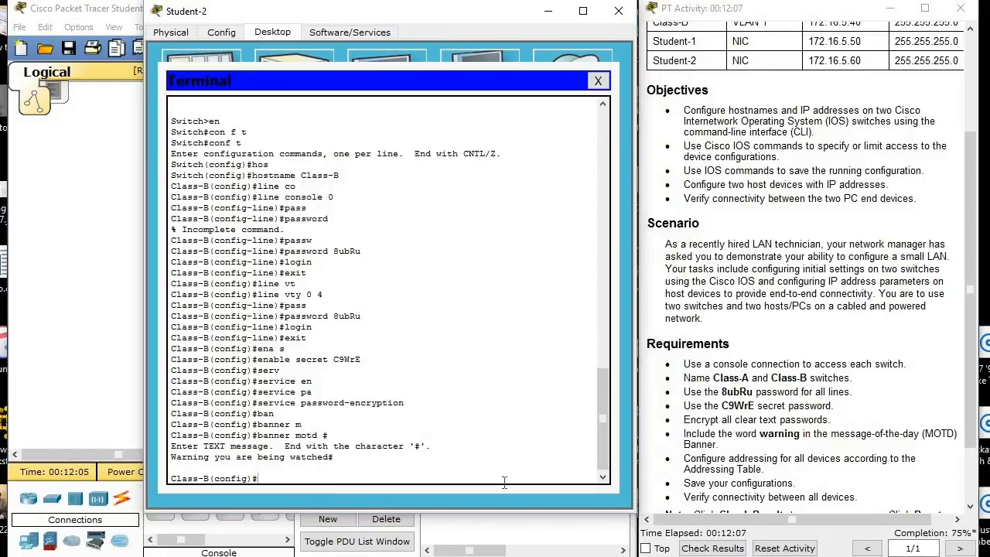
Enter interface configuration mode for VLAN 1 on Class-B.
{"action": "type", "text": "in"}
{"action": "key", "text": "Tab"}
{"action": "type", "text": "VLAN 1"}
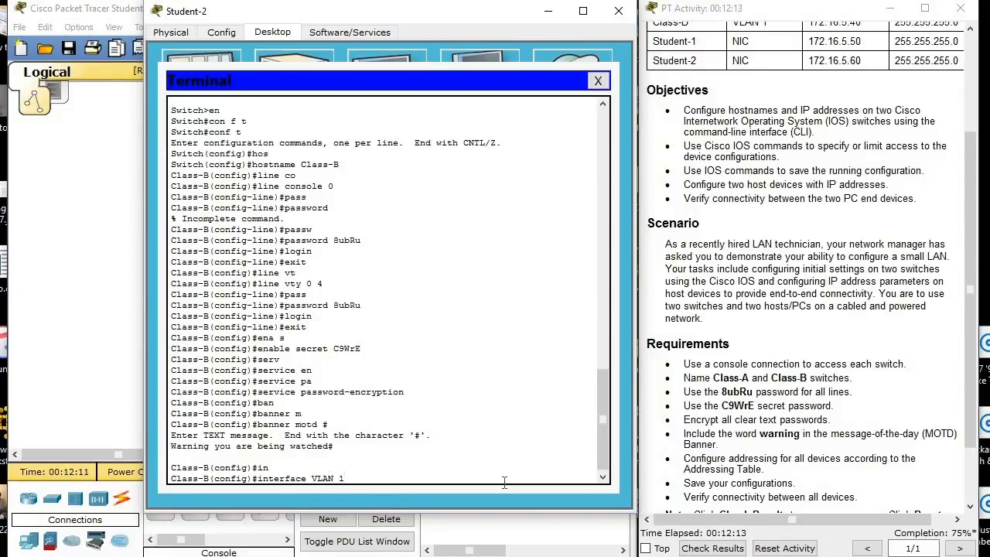
{"action": "key", "text": "Return"}
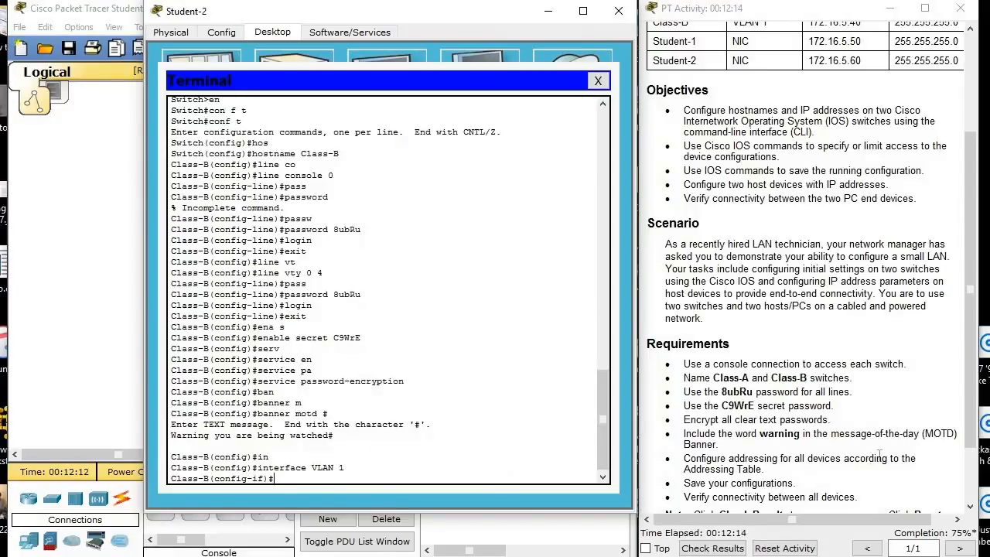
Assign IP address 172.16.5.40 with subnet mask 255.255.255.0 to Class-B's VLAN 1 interface, following the addressing table.
{"action": "left_click", "coordinate": [904, 328]}
{"action": "scroll", "coordinate": [905, 327], "scroll_direction": "up", "scroll_amount": 3}
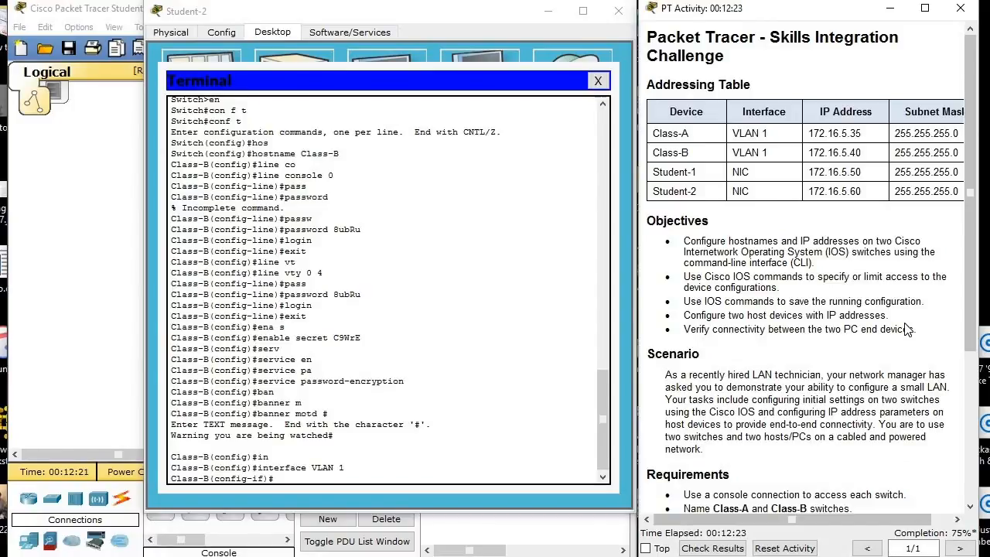
{"action": "left_click", "coordinate": [386, 479]}
{"action": "type", "text": "ip a"}
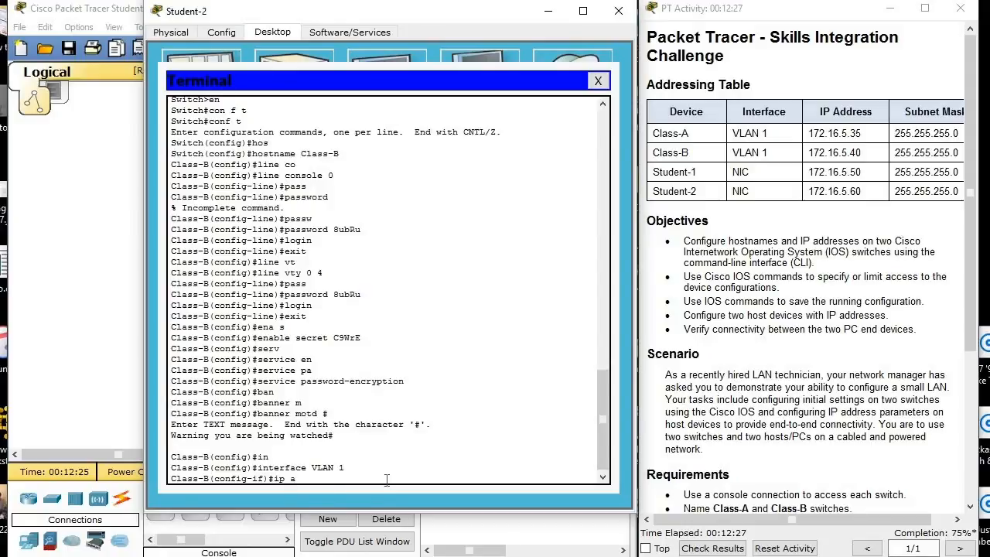
{"action": "key", "text": "Tab"}
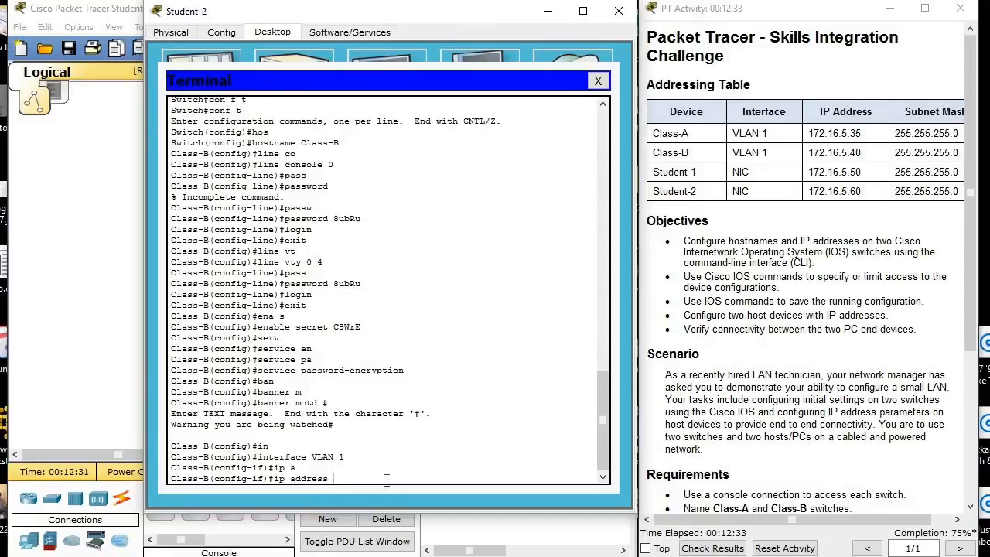
{"action": "type", "text": "72.16.5.40"}
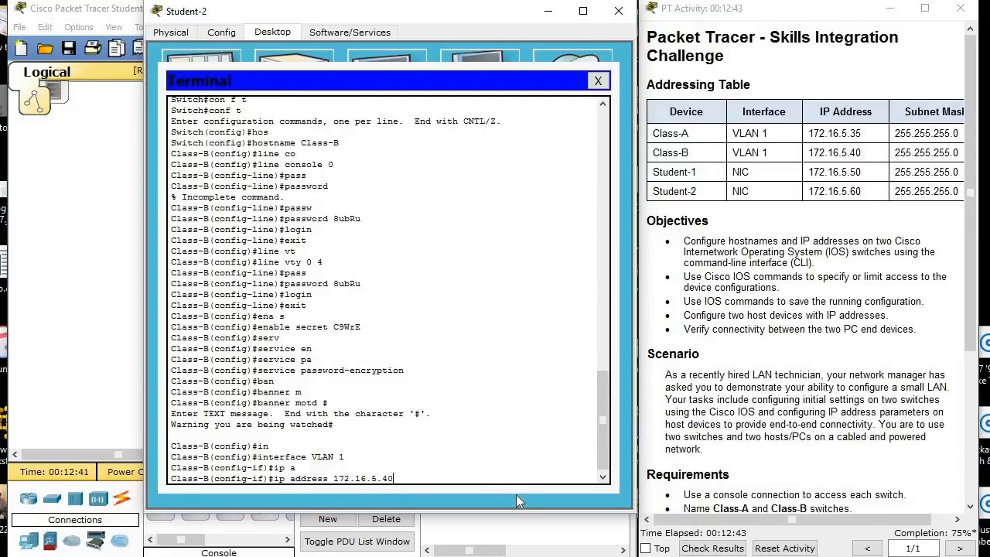
{"action": "type", "text": " 255.255.255.0"}
{"action": "key", "text": "Return"}
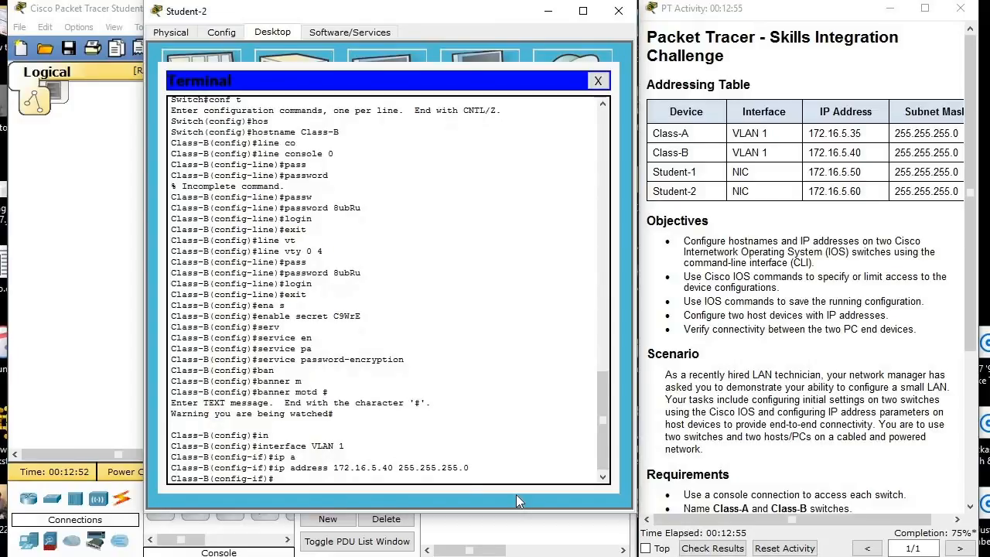
Enable Class-B's VLAN 1 interface with no shutdown and return to privileged EXEC mode.
{"action": "type", "text": "no sh"}
{"action": "key", "text": "Tab"}
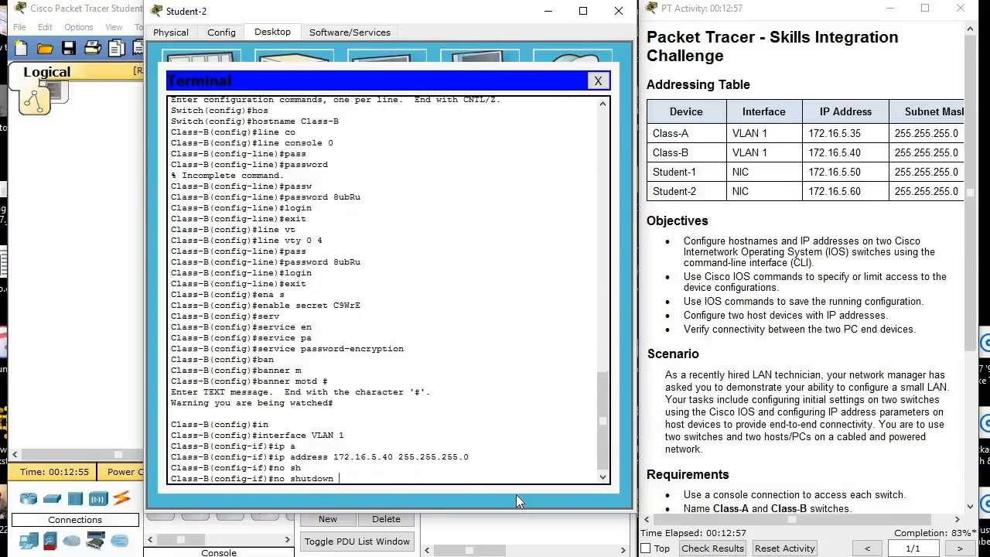
{"action": "key", "text": "Return"}
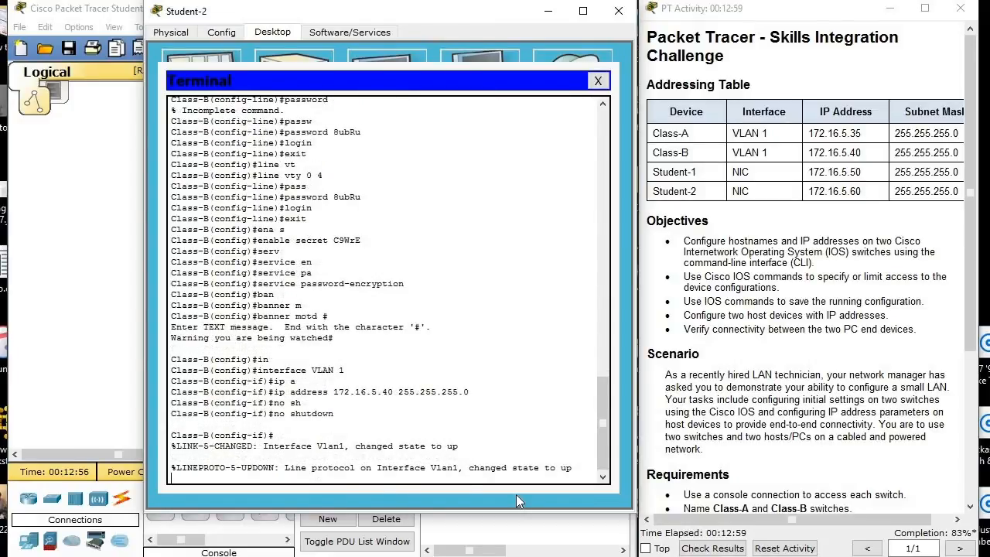
{"action": "key", "text": "Return"}
{"action": "type", "text": "end"}
{"action": "key", "text": "Return"}
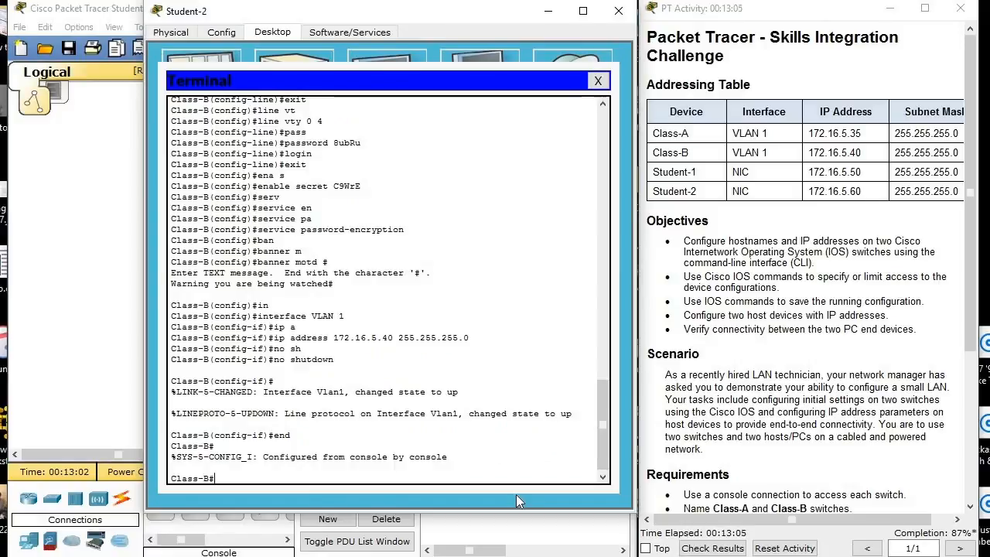
Save Class-B's running configuration to startup-config, accepting the default destination filename.
{"action": "type", "text": "copy"}
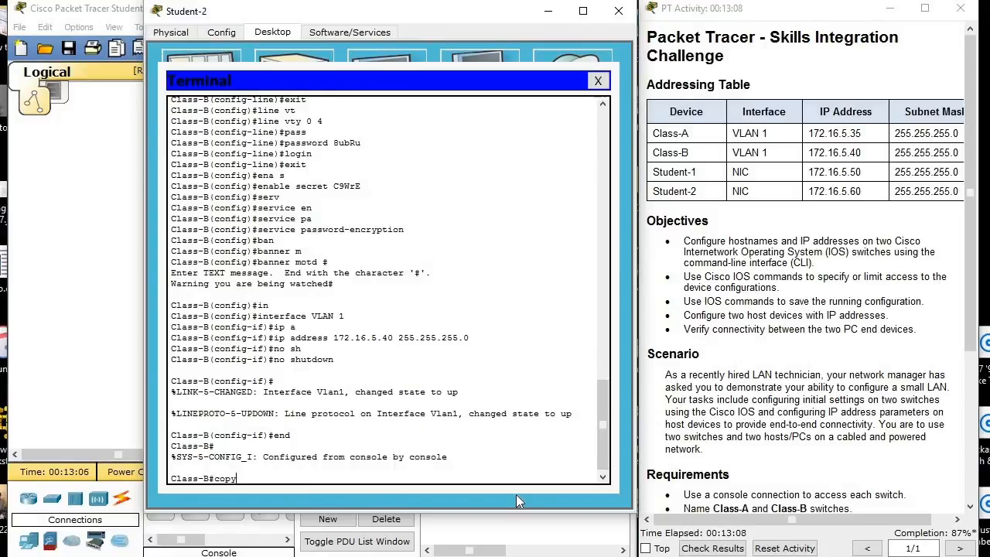
{"action": "key", "text": "Tab"}
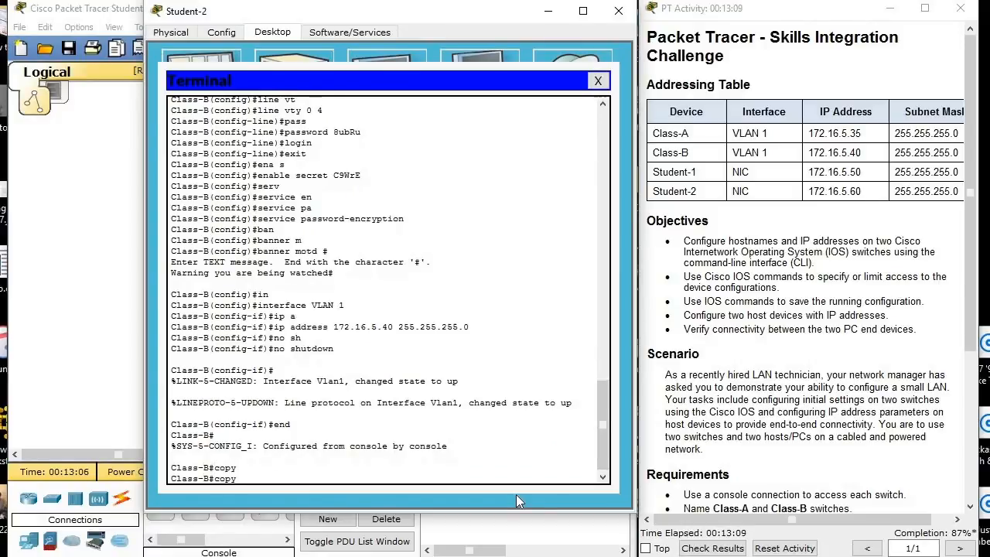
{"action": "type", "text": "r"}
{"action": "key", "text": "Tab"}
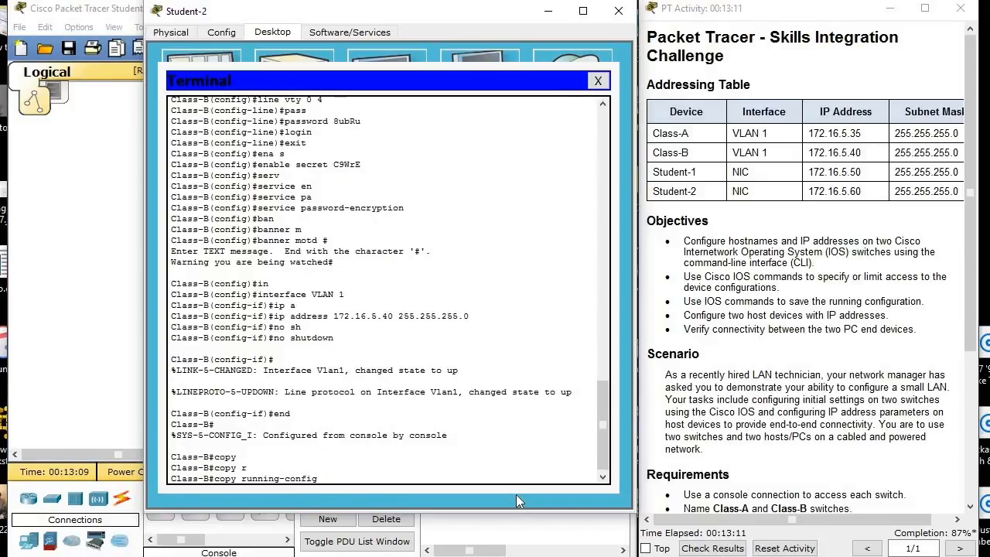
{"action": "type", "text": "st"}
{"action": "key", "text": "Tab"}
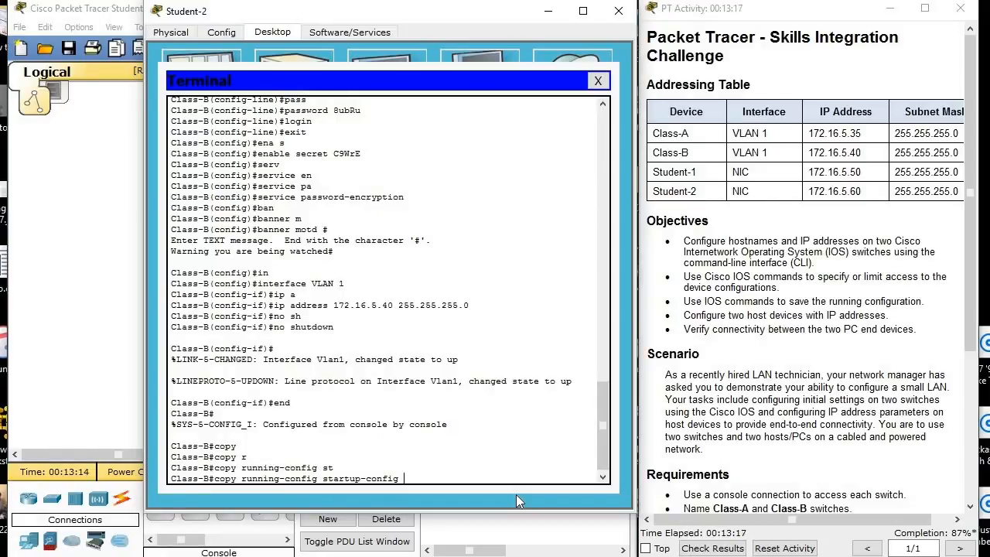
{"action": "key", "text": "Return"}
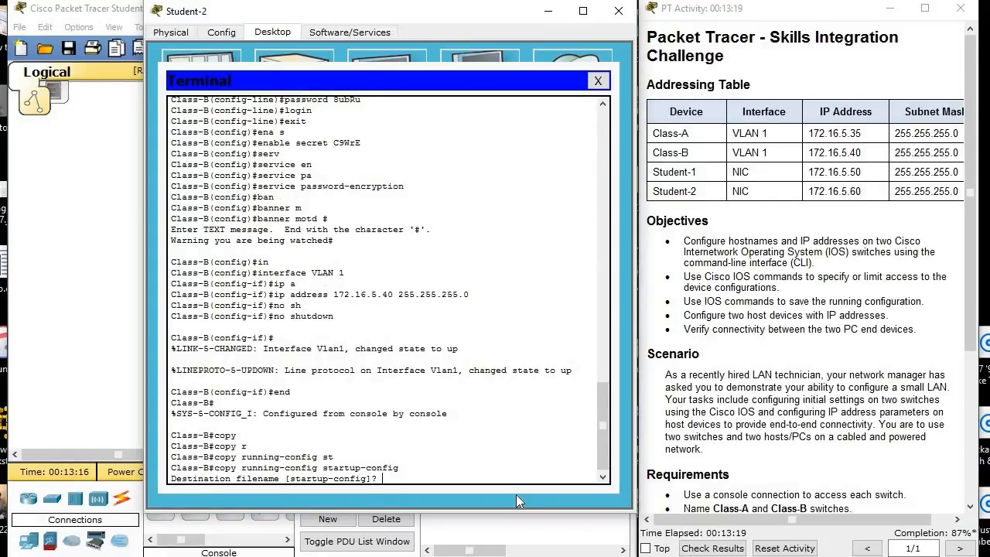
{"action": "key", "text": "Return"}
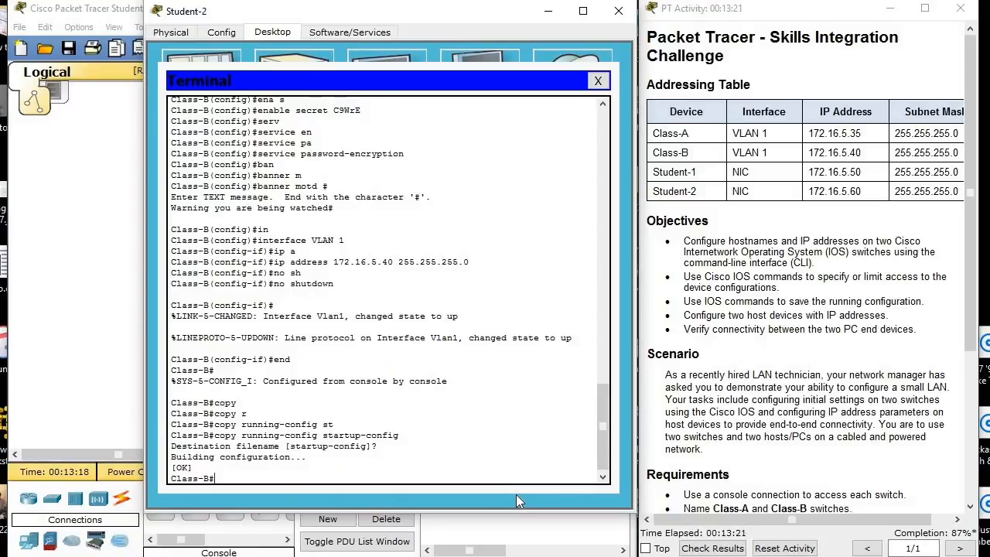
{"action": "key", "text": "Return"}
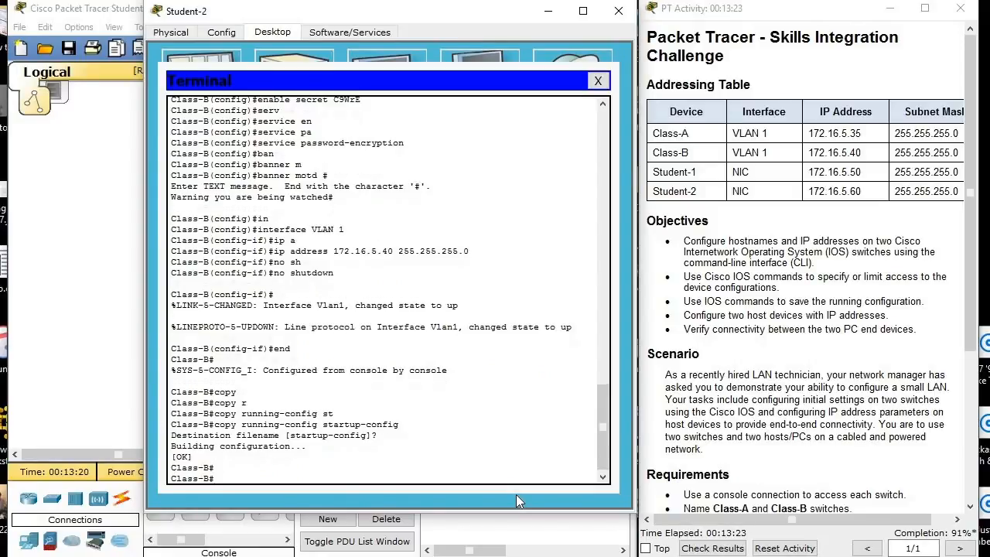
Leave the terminal and give Student-2 the static IP address 172.16.5.60 with subnet mask 255.255.255.0.
{"action": "left_click", "coordinate": [599, 81]}
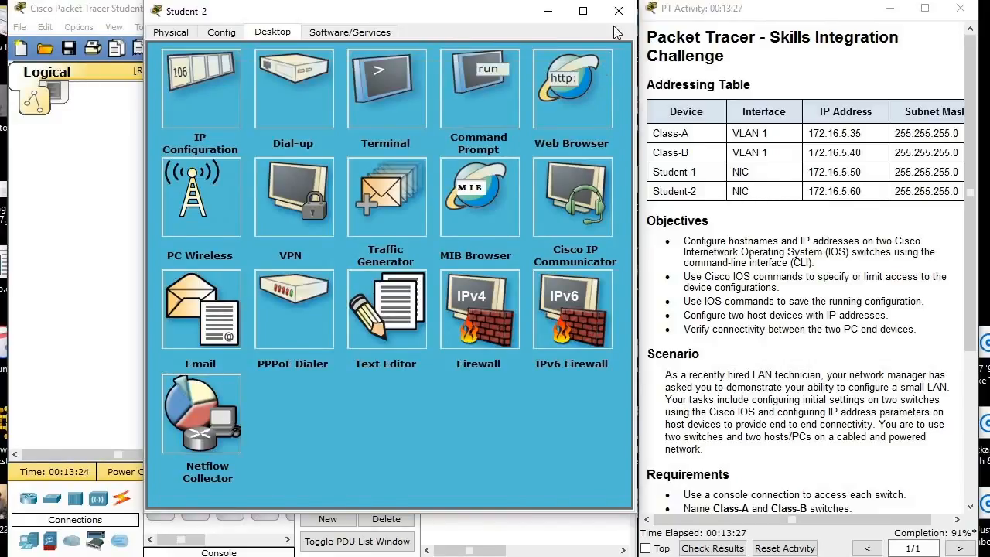
{"action": "left_click", "coordinate": [190, 99]}
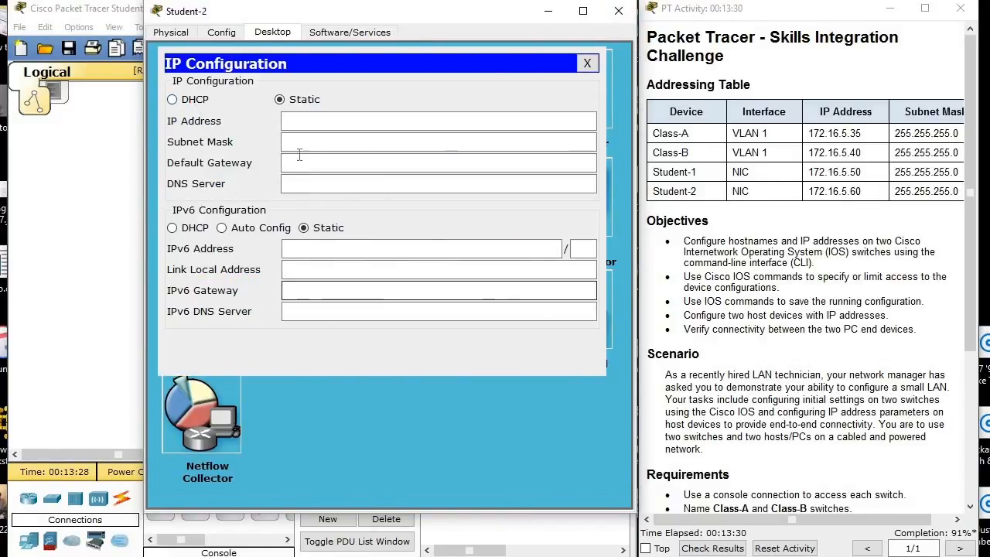
{"action": "left_click", "coordinate": [327, 121]}
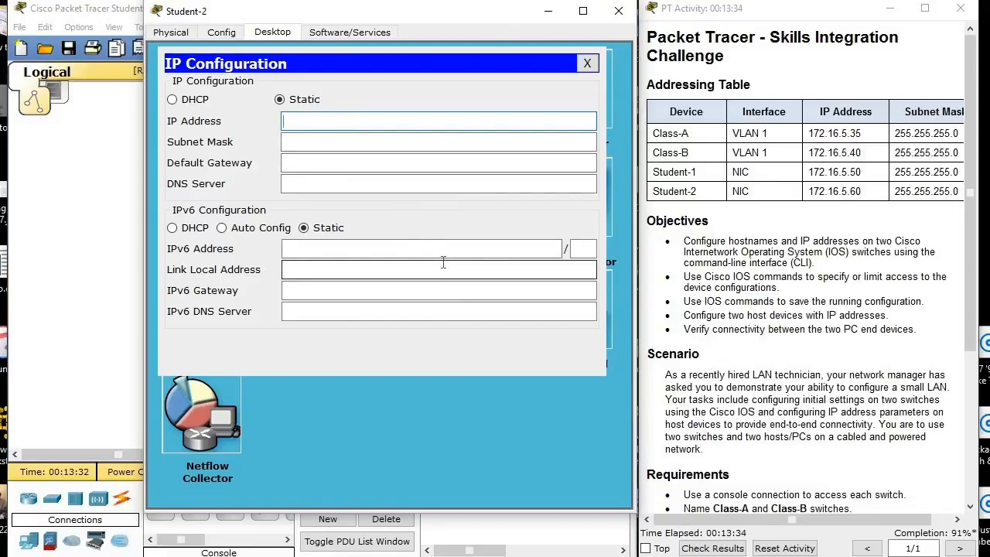
{"action": "type", "text": "172.16.5.60"}
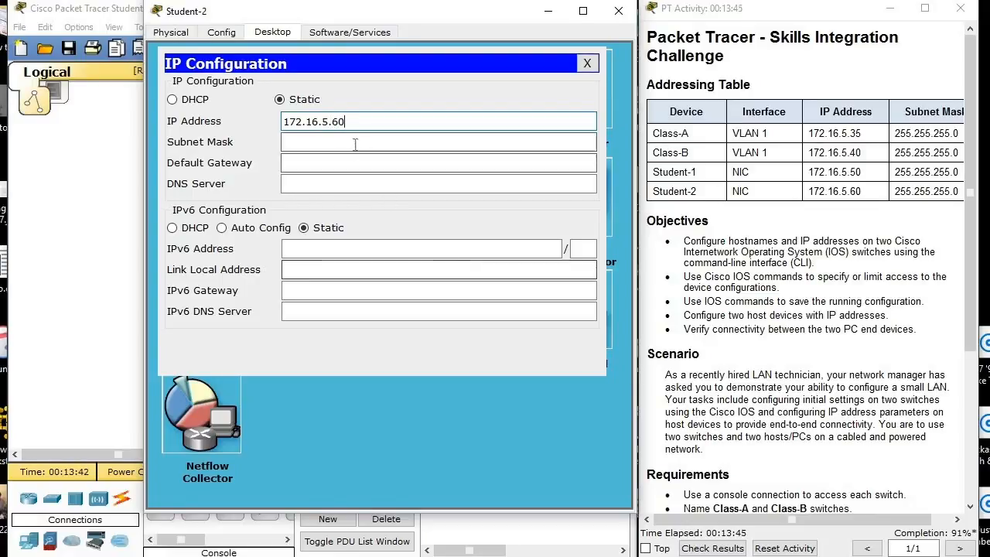
{"action": "left_click", "coordinate": [354, 143]}
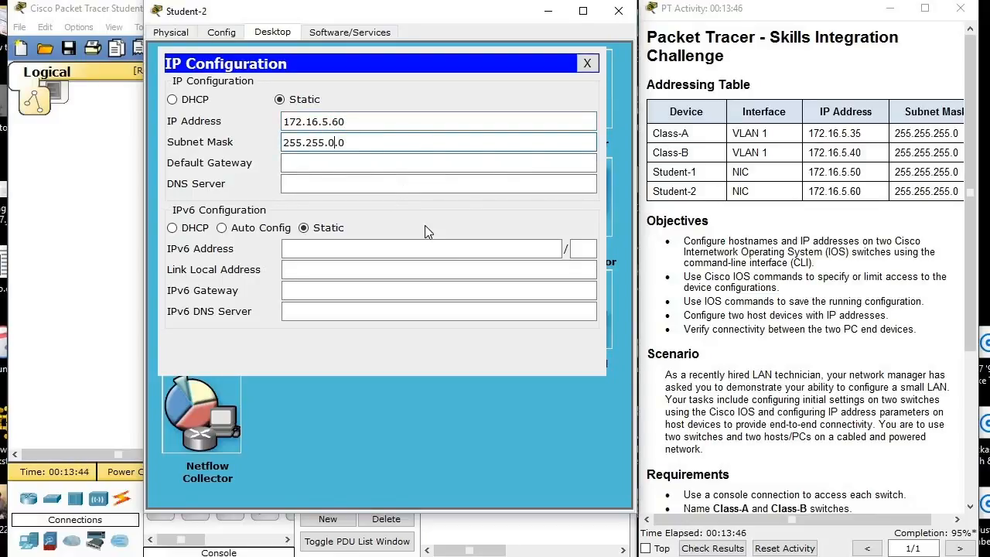
{"action": "key", "text": "BackSpace"}
{"action": "type", "text": "255."}
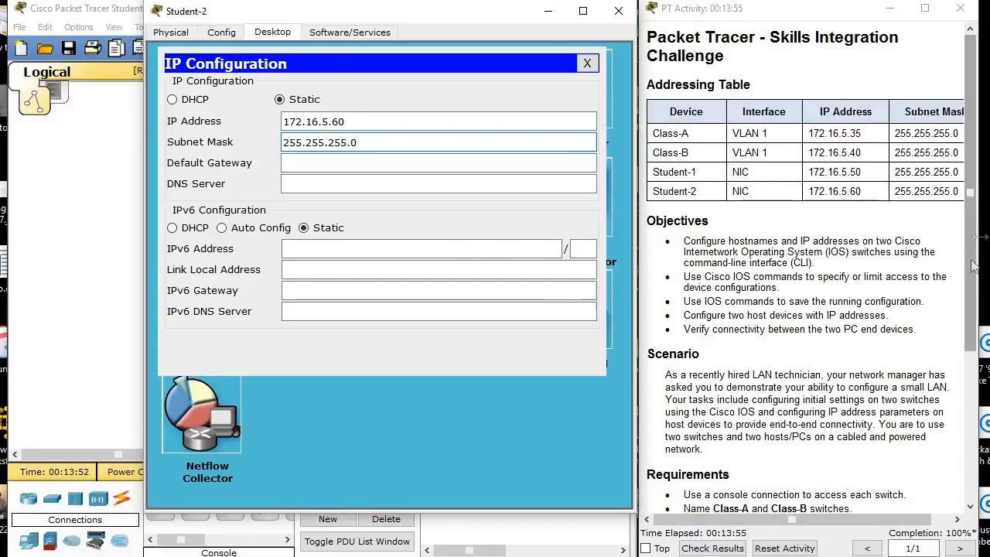
Check the connectivity requirement in the activity instructions and open the Command Prompt on Student-2.
{"action": "left_click_drag", "start_coordinate": [974, 231], "coordinate": [973, 383]}
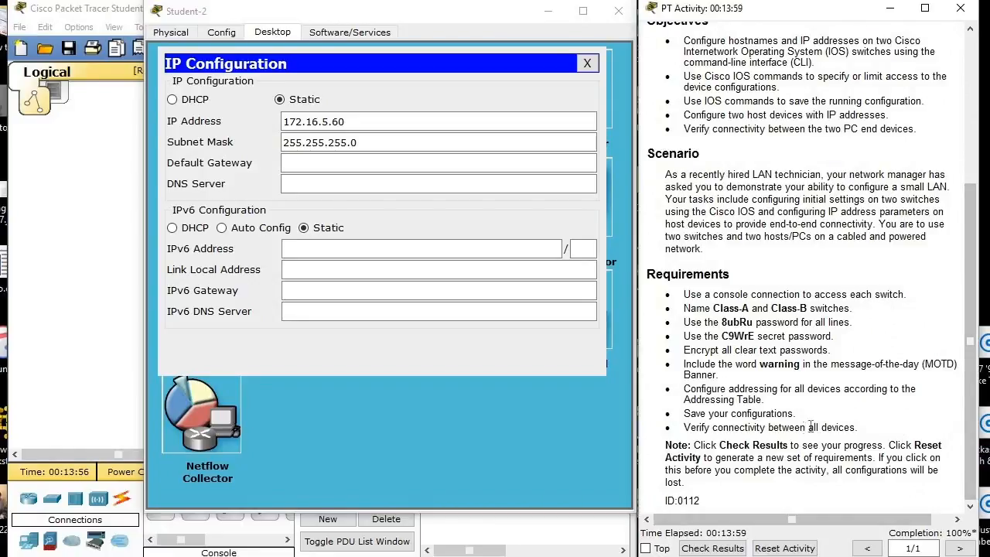
{"action": "left_click_drag", "start_coordinate": [857, 427], "coordinate": [683, 432]}
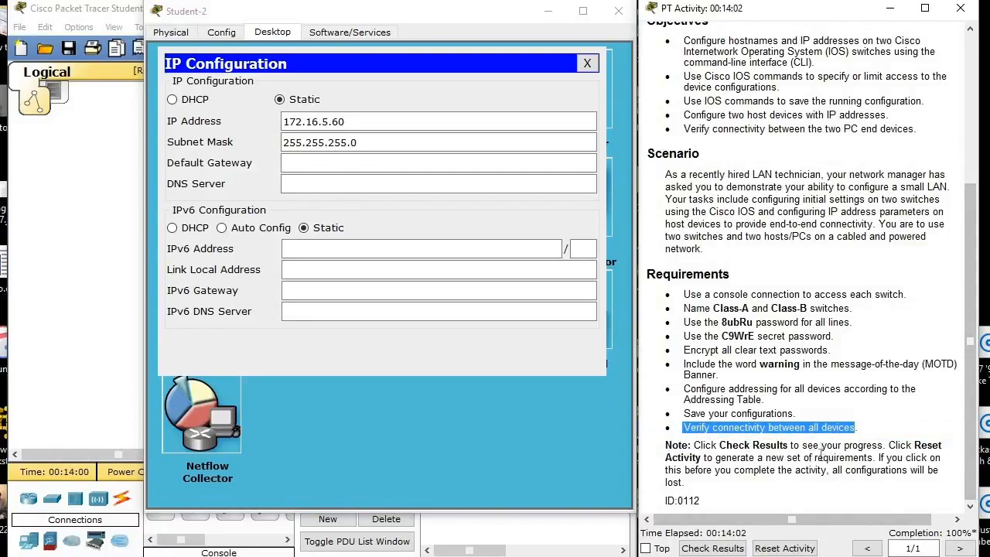
{"action": "left_click", "coordinate": [587, 63]}
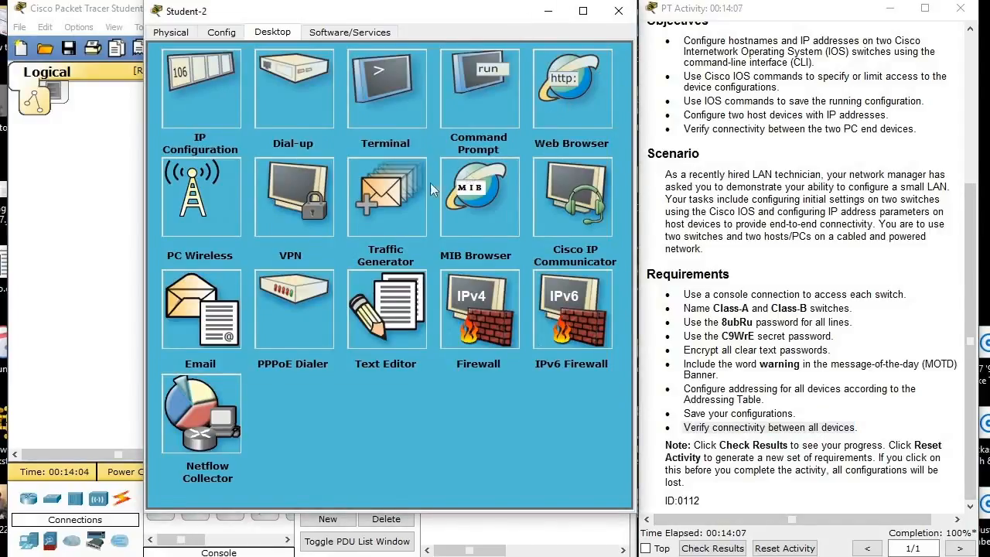
{"action": "left_click", "coordinate": [492, 88]}
{"action": "left_click_drag", "start_coordinate": [441, 20], "coordinate": [320, 26]}
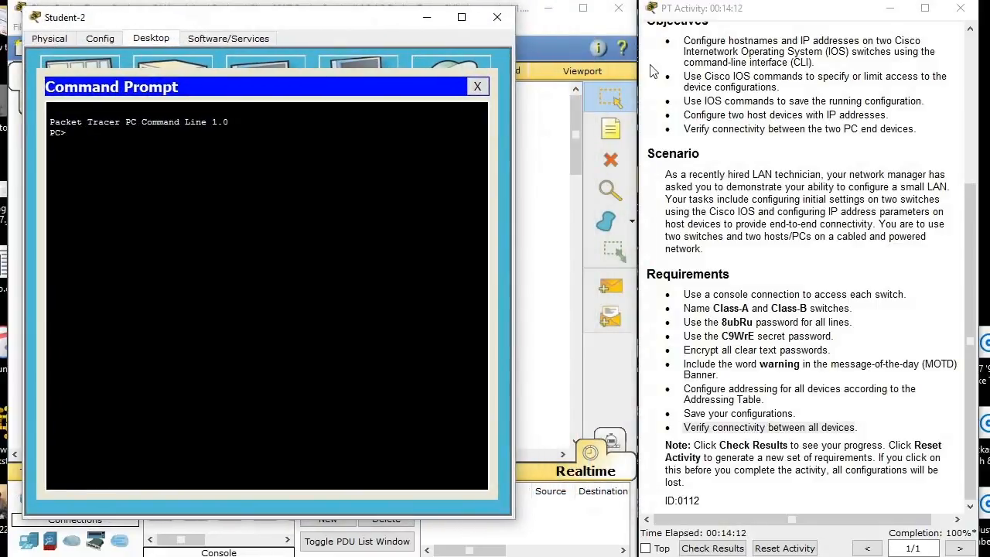
Ping Student-1 at 172.16.5.50 from Student-2, taking the address from the addressing table.
{"action": "left_click", "coordinate": [972, 244]}
{"action": "left_click_drag", "start_coordinate": [973, 244], "coordinate": [962, 90]}
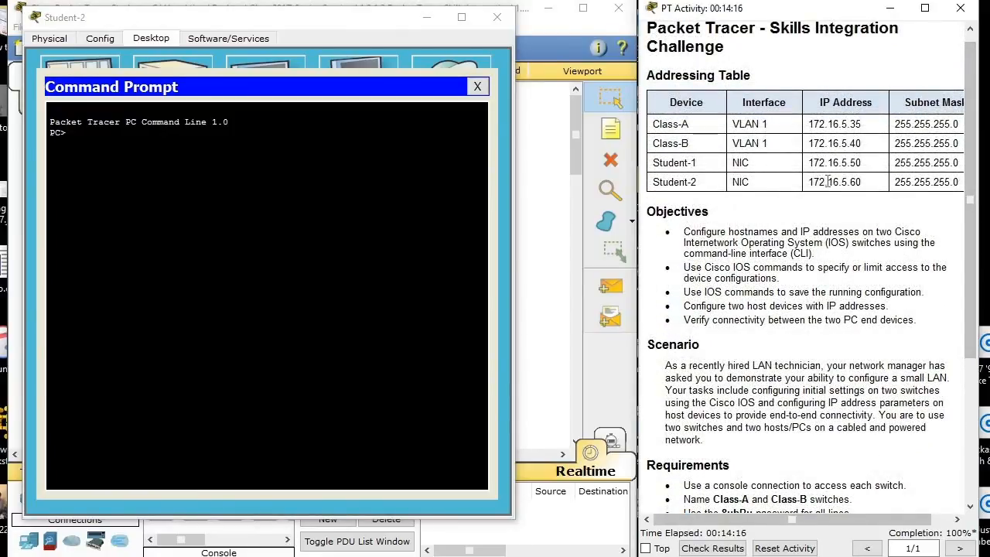
{"action": "left_click", "coordinate": [164, 141]}
{"action": "type", "text": "ping 172"}
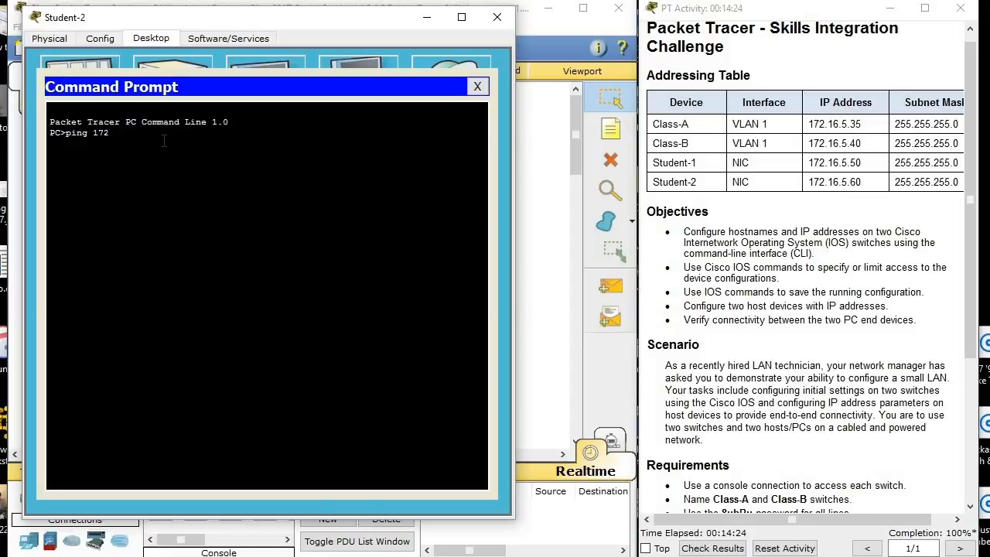
{"action": "type", "text": ".16.5.50"}
{"action": "key", "text": "Return"}
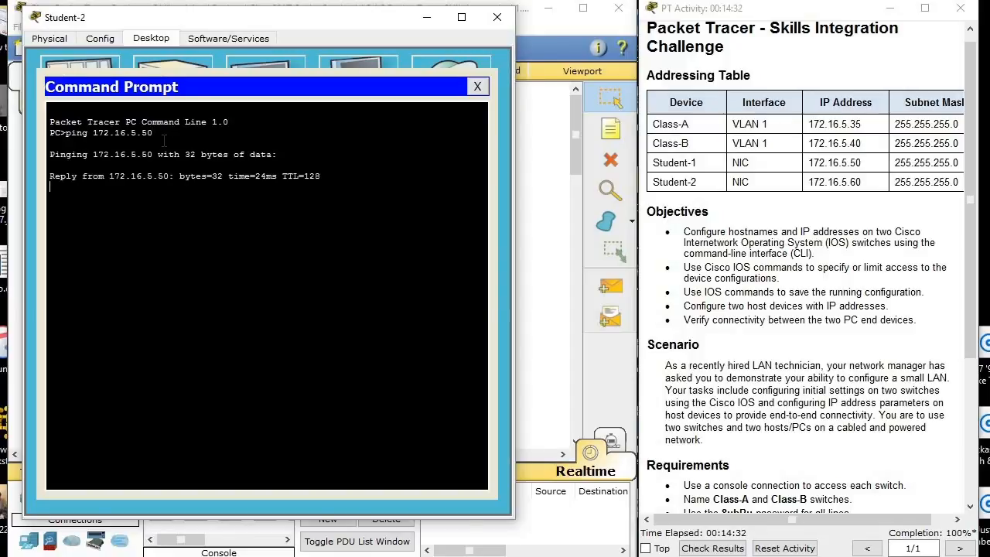